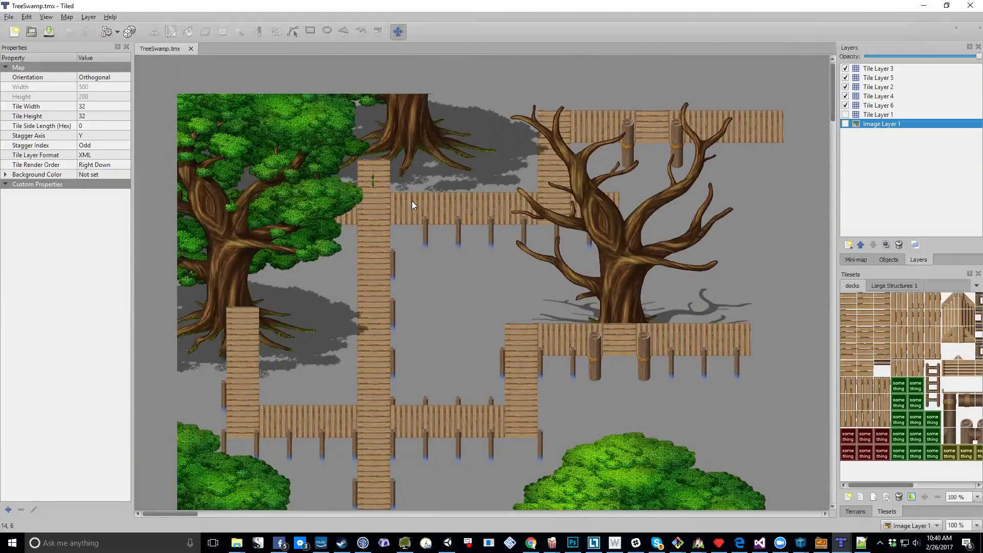
- Toggle the visibility of Tile Layers 4, 2, 5 and 3 in turn to examine what each one contains
click(869, 106)
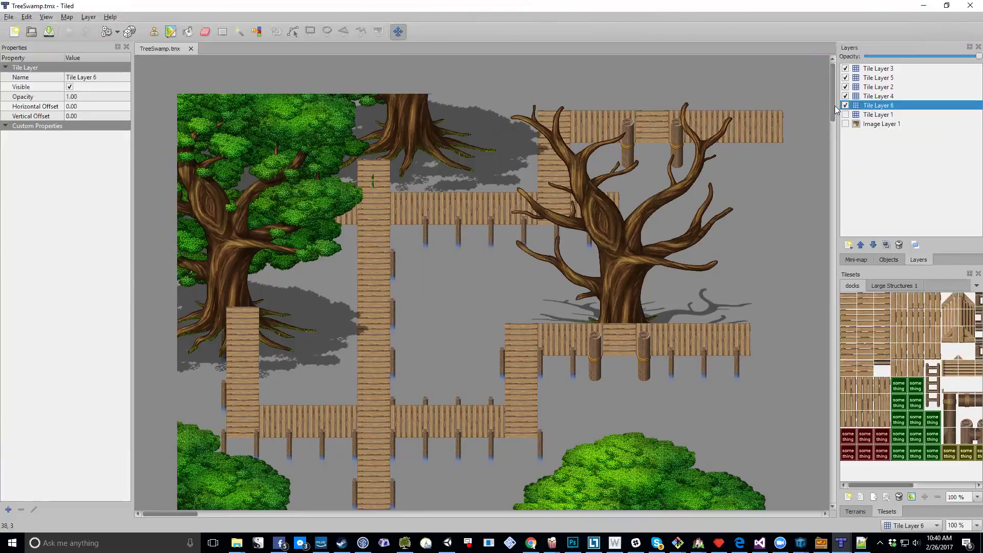
click(845, 96)
click(845, 96)
click(845, 96)
click(845, 97)
click(845, 96)
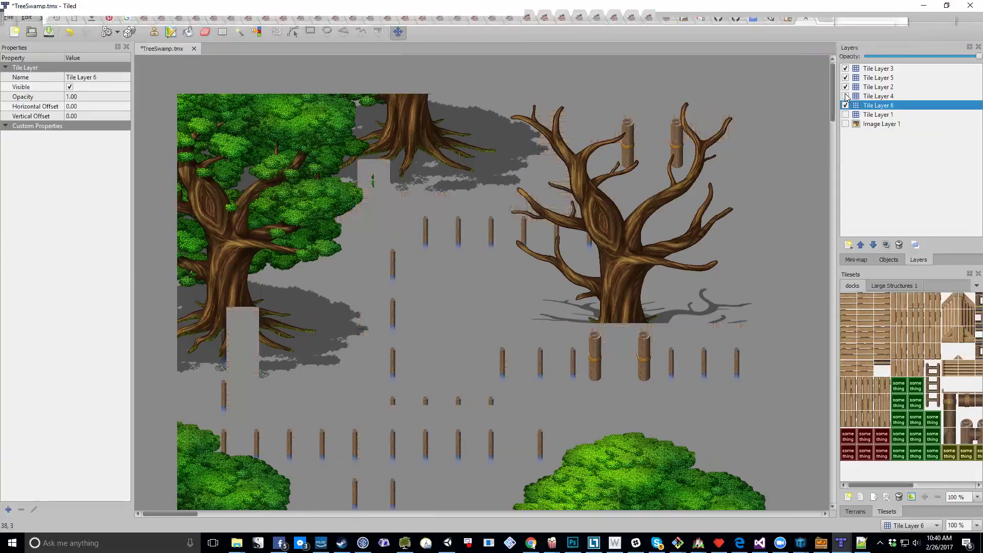
click(845, 96)
click(845, 88)
click(845, 88)
click(846, 87)
click(846, 88)
click(845, 78)
click(845, 78)
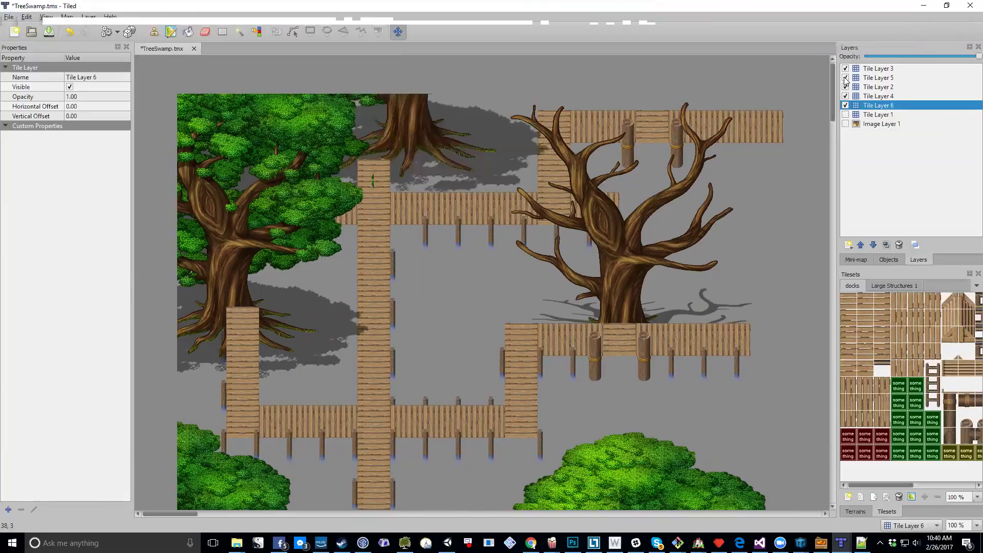
click(846, 69)
click(845, 69)
click(845, 69)
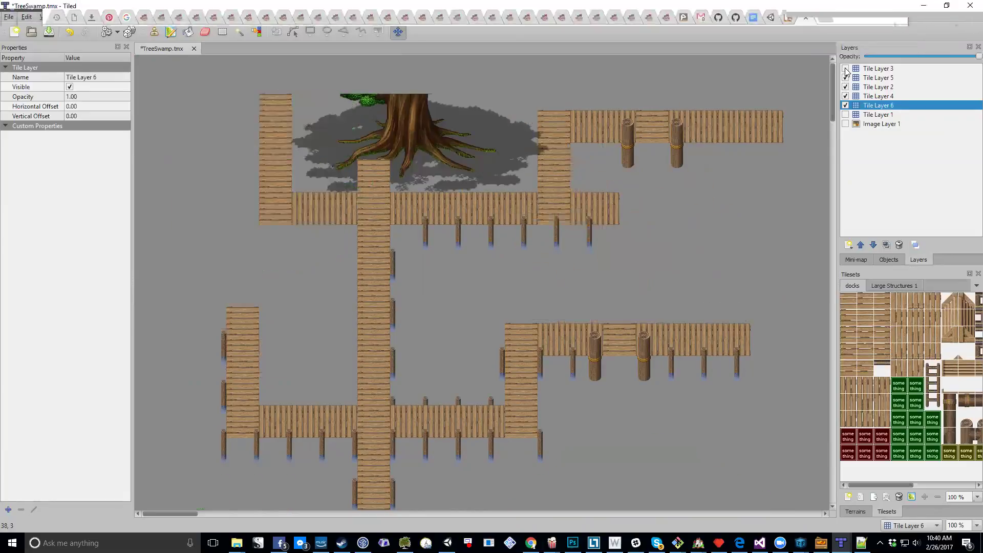
click(845, 69)
- Make Tile Layer 3 active and show the Large Structures 1 tileset at 33 % zoom
click(869, 70)
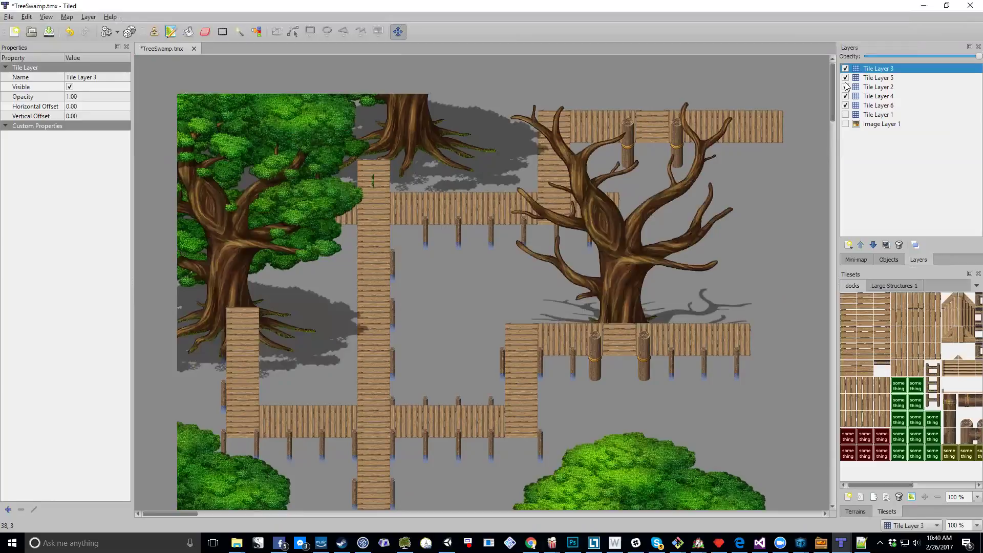
scroll(550, 218, right, 5)
scroll(551, 218, up, 2)
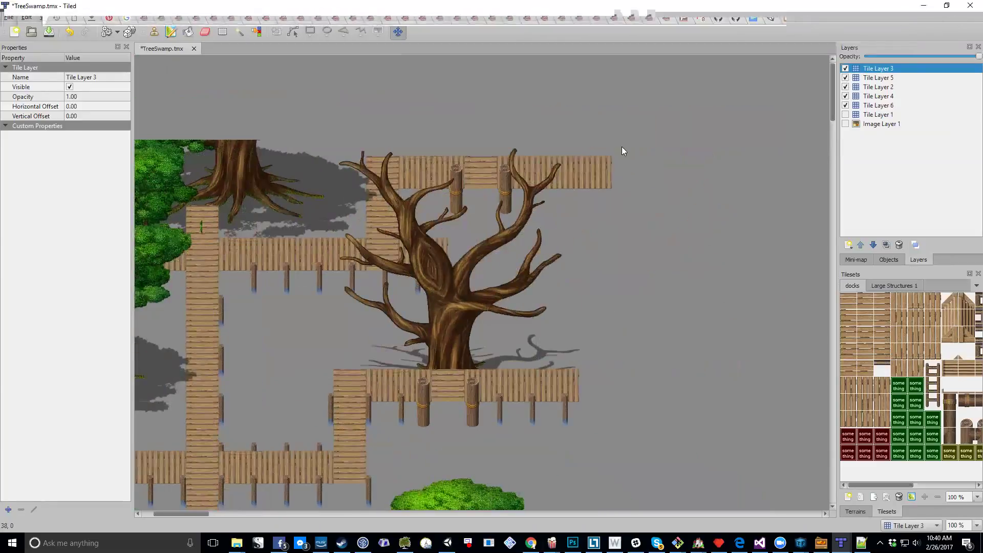
click(892, 285)
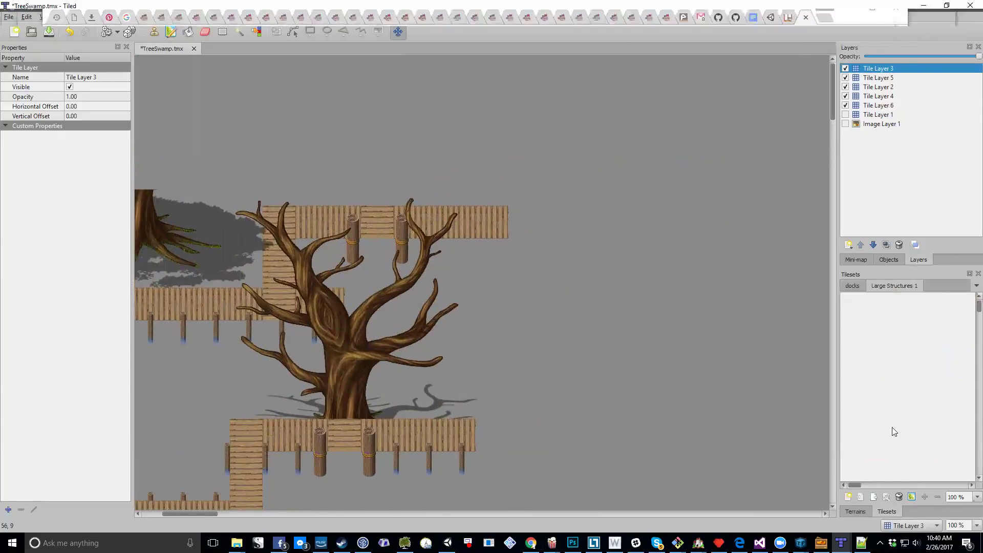
drag(860, 484, 961, 485)
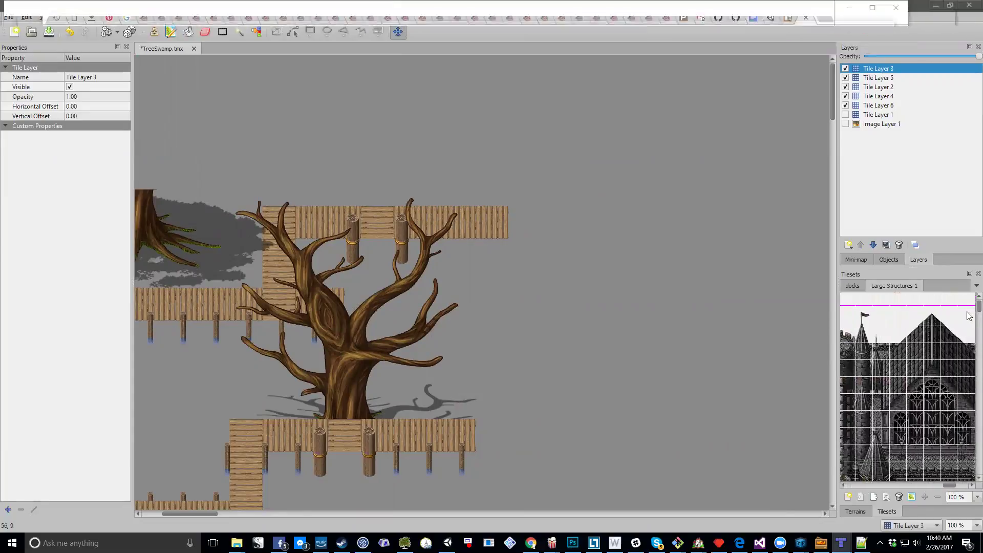
scroll(969, 309, down, 3)
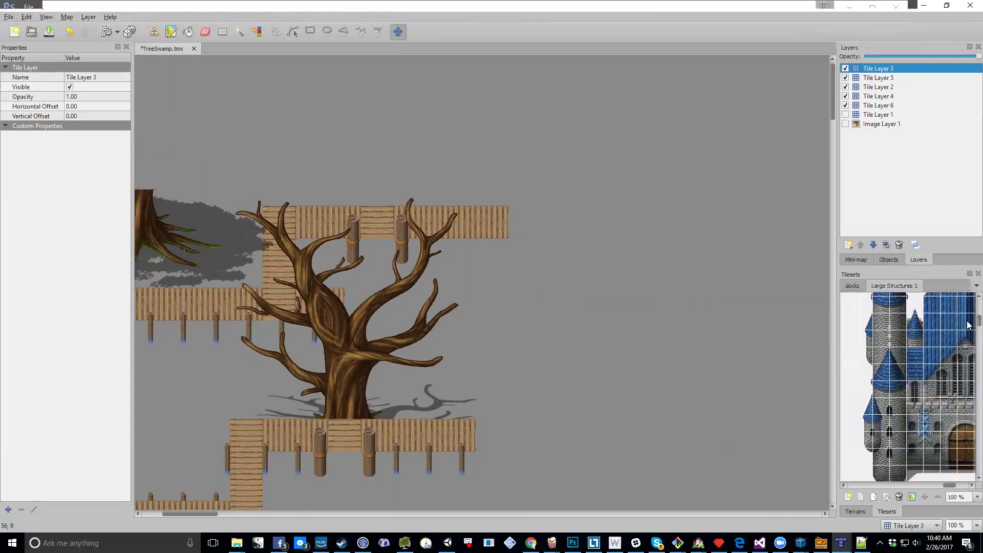
click(969, 499)
click(958, 463)
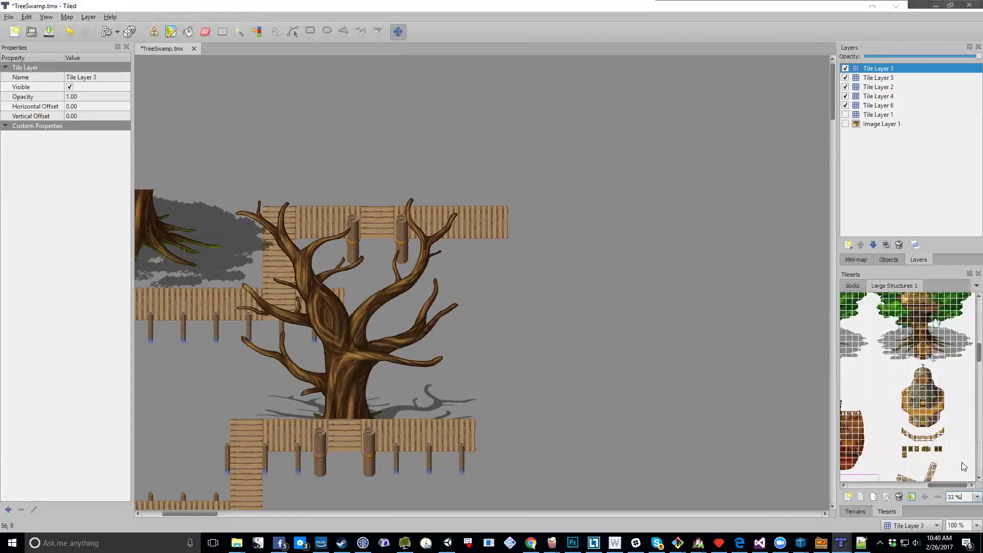
- Stamp the whole leafy green tree with its shadow from the tileset onto Tile Layer 3, beside the bare tree
scroll(937, 374, up, 5)
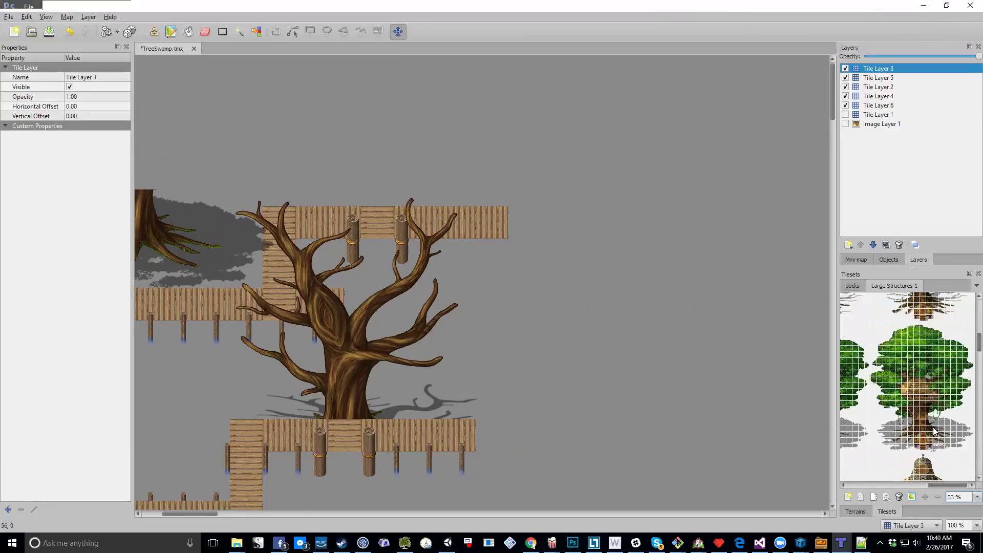
drag(940, 486, 916, 485)
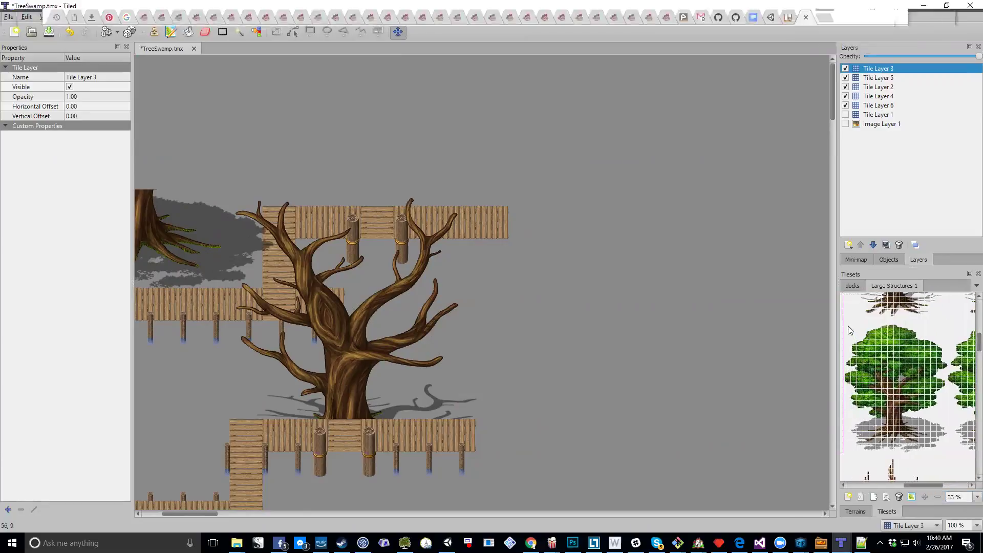
drag(848, 324, 944, 445)
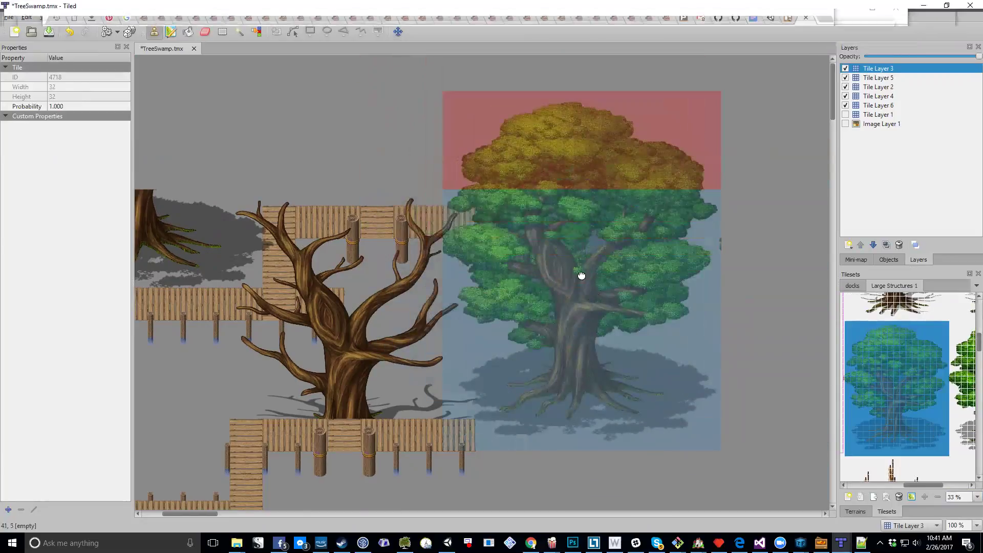
middle_drag(581, 276, 475, 159)
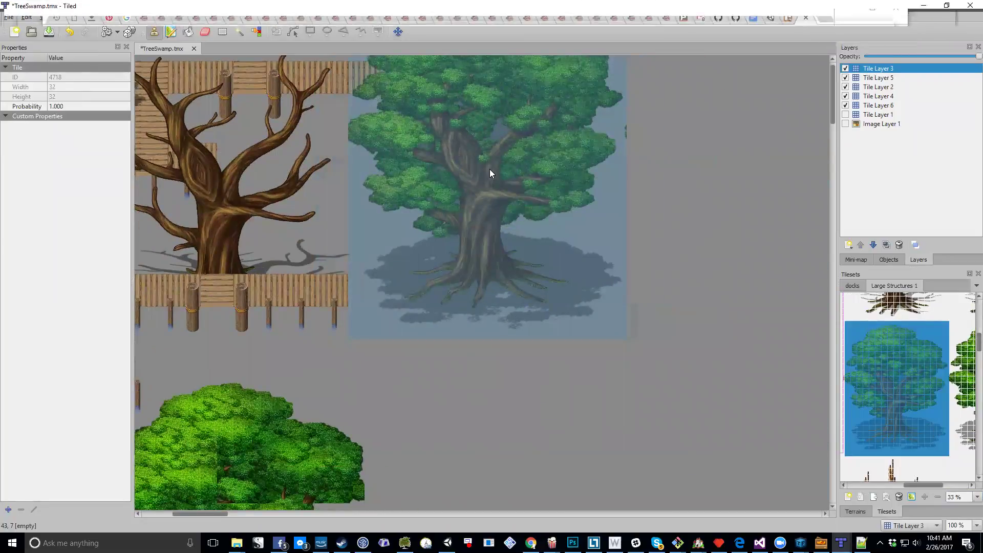
click(490, 169)
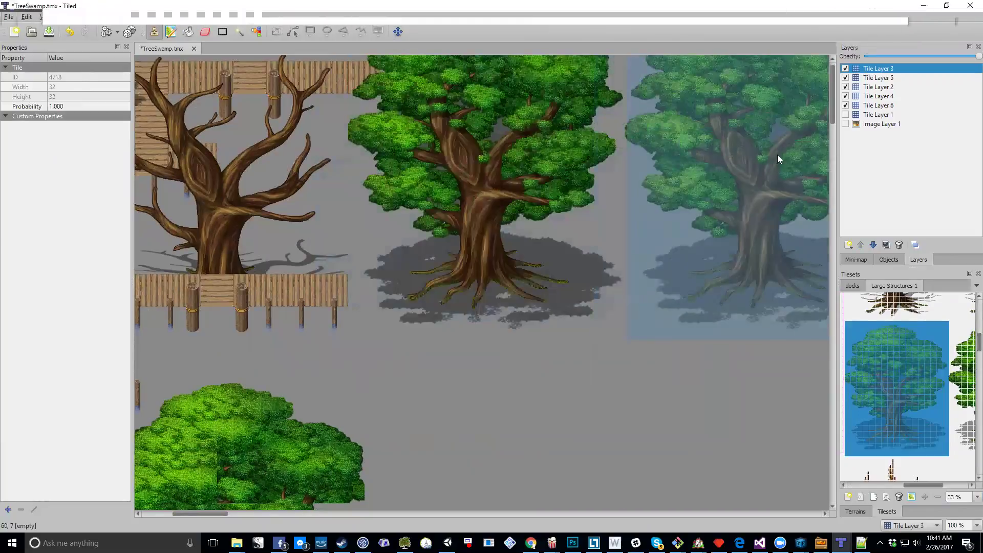
- Identify the layer holding the dock planks and rename Tile Layer 4 as Dock Surface
click(854, 86)
click(845, 79)
click(865, 87)
click(846, 87)
click(846, 87)
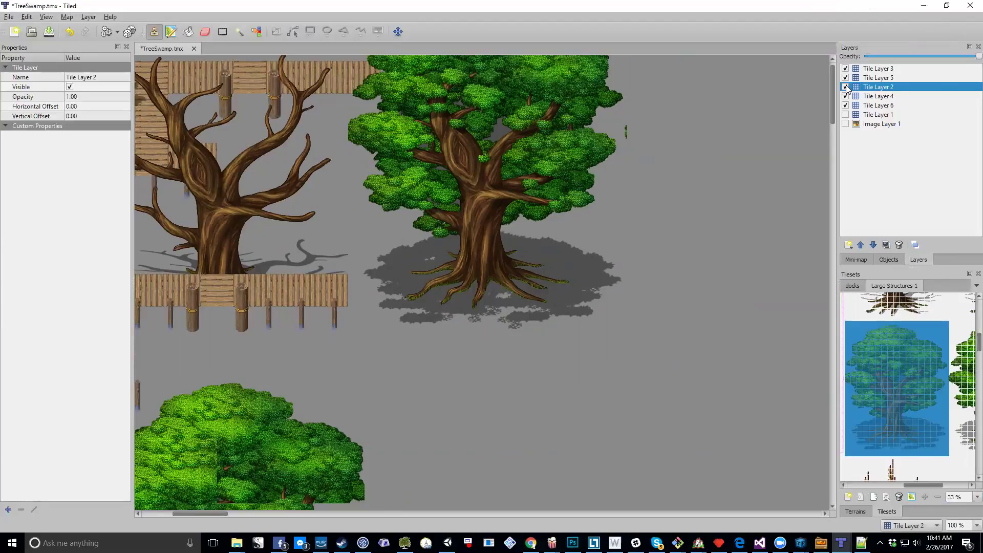
click(870, 104)
click(864, 95)
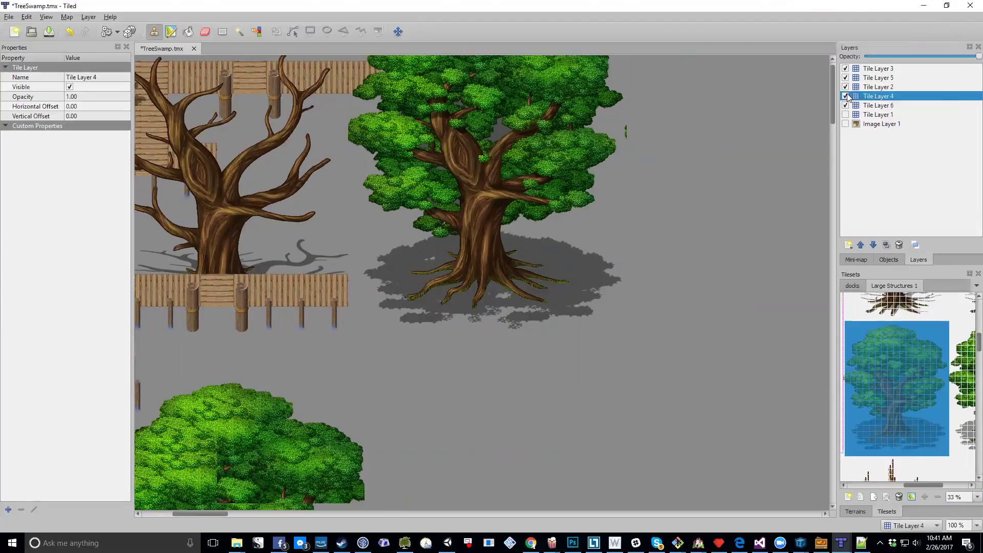
double_click(871, 96)
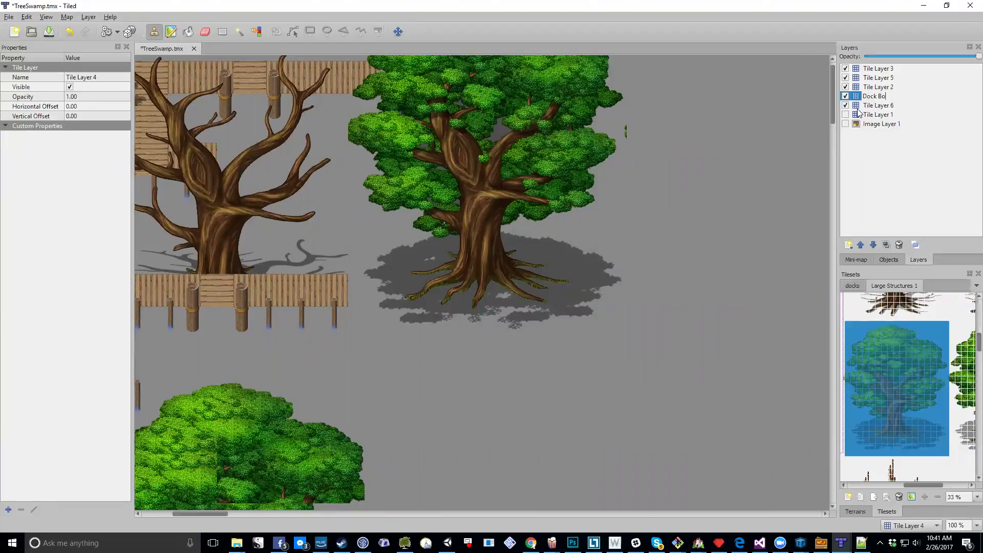
text(Dock Surface)
key(Return)
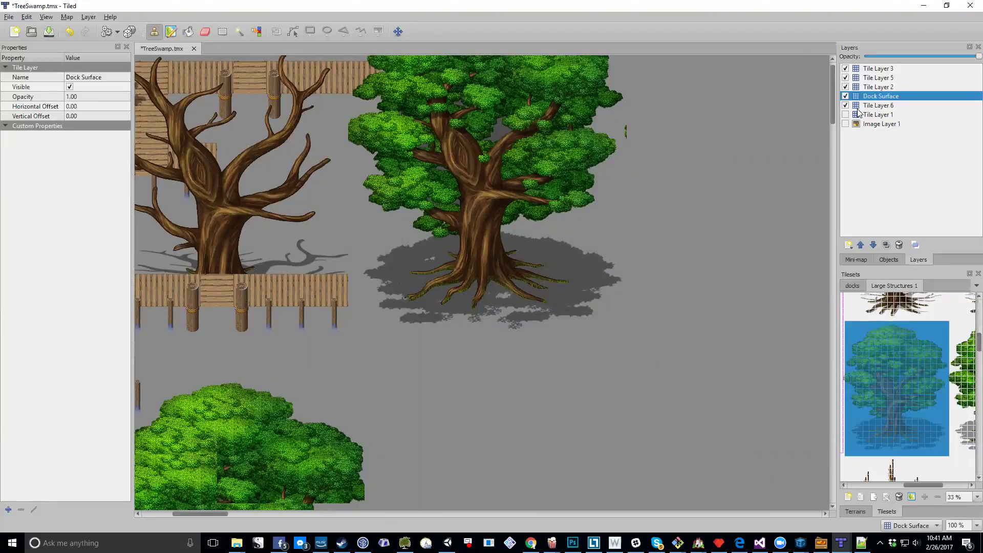
- Rename Tile Layer 2 as Dock Pillars
click(878, 88)
double_click(878, 88)
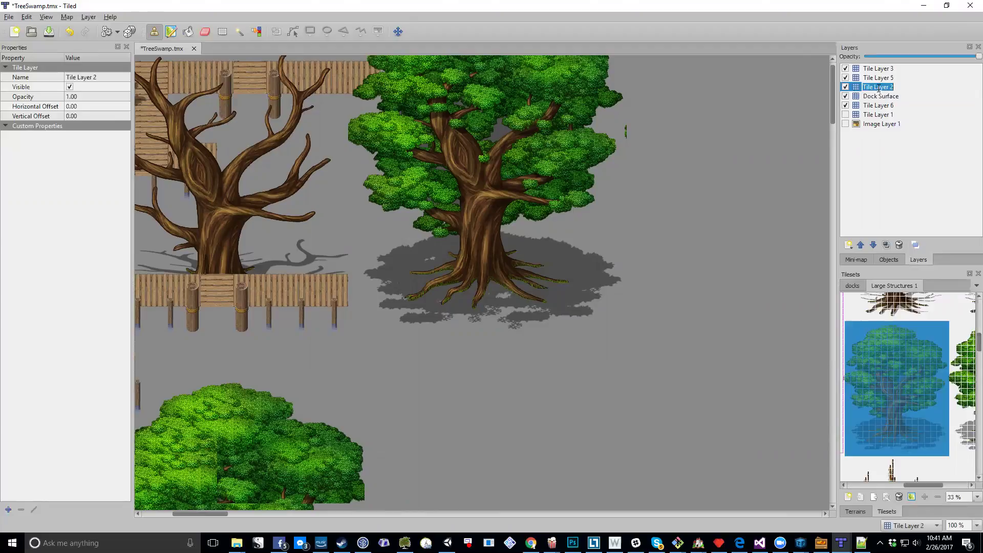
text(Dock Pillars)
key(Return)
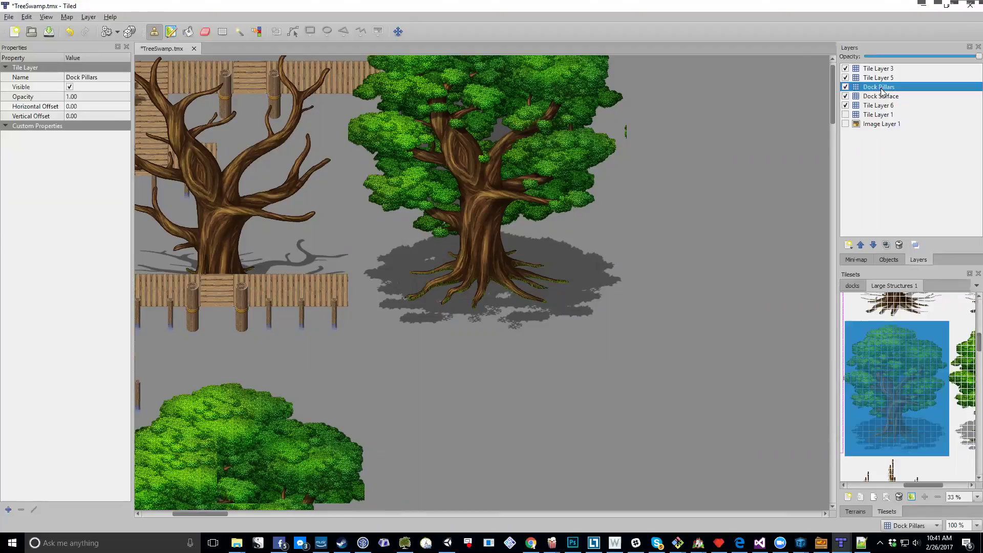
- On Dock Surface, copy the end section of the lower walkway and stamp it repeatedly to extend the dock past the new tree
click(879, 96)
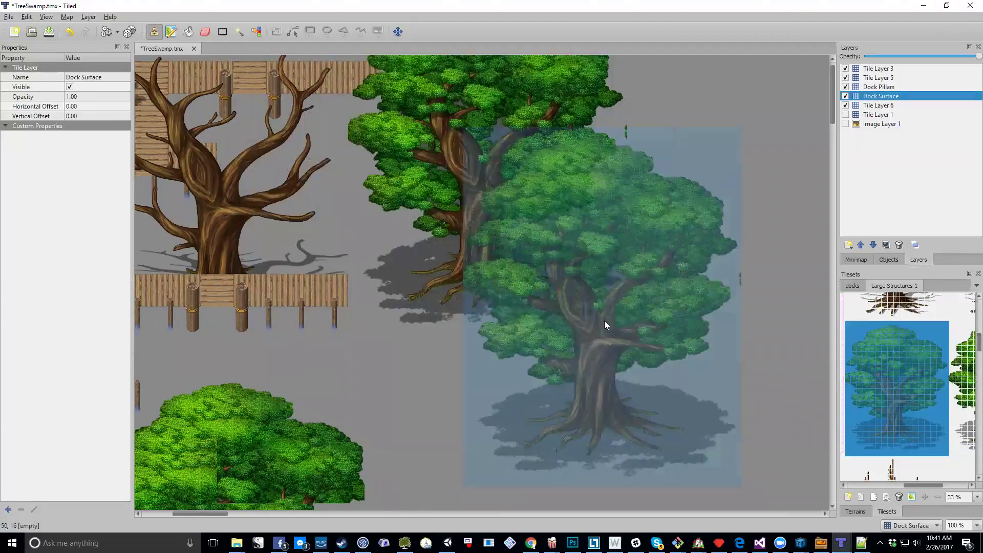
right_drag(343, 278, 316, 302)
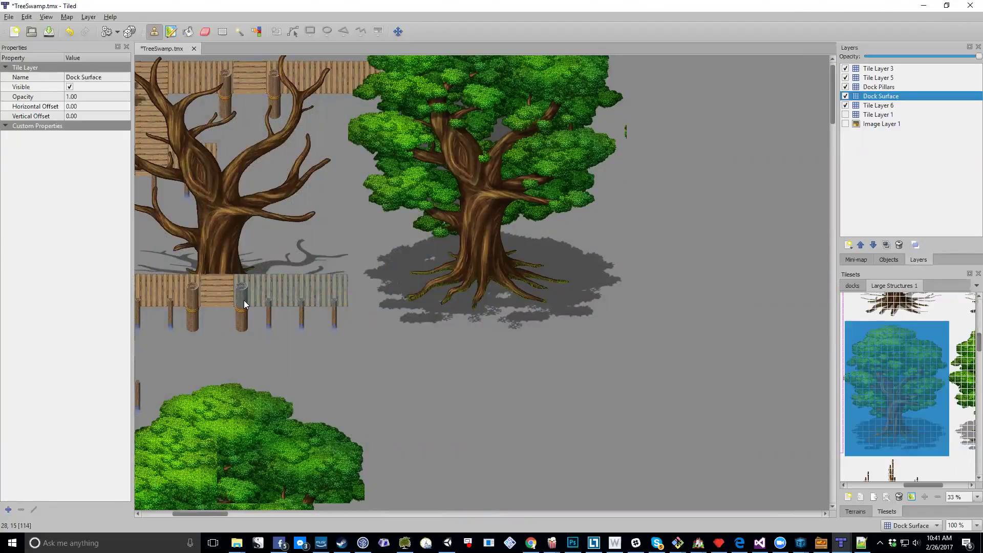
right_drag(243, 300, 244, 300)
click(395, 306)
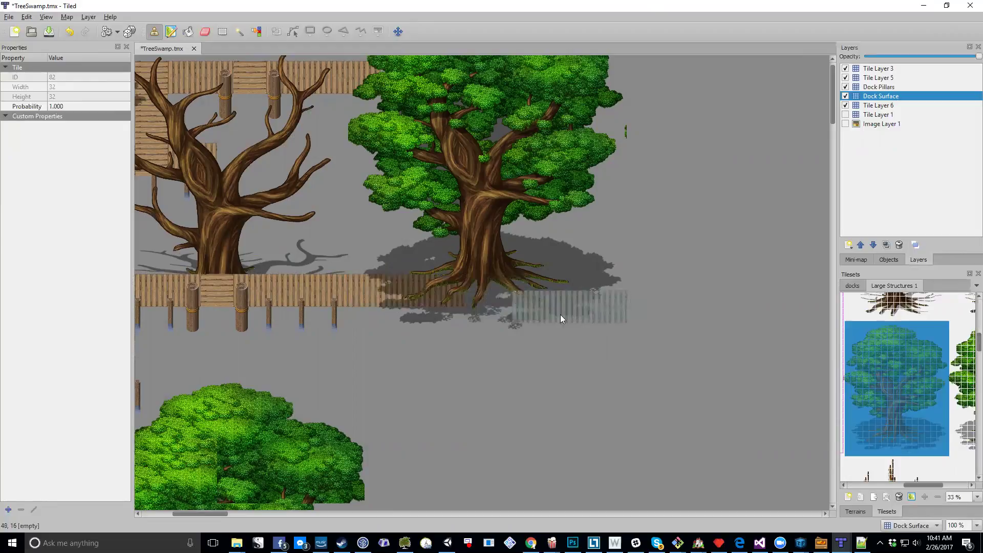
click(527, 302)
click(636, 299)
shift+scroll(580, 277, right, 2)
click(644, 306)
- Copy the horizontal-plank section between the dock posts and stamp it into the walkway beneath the new tree's trunk
shift+scroll(413, 300, left, 3)
right_click(257, 267)
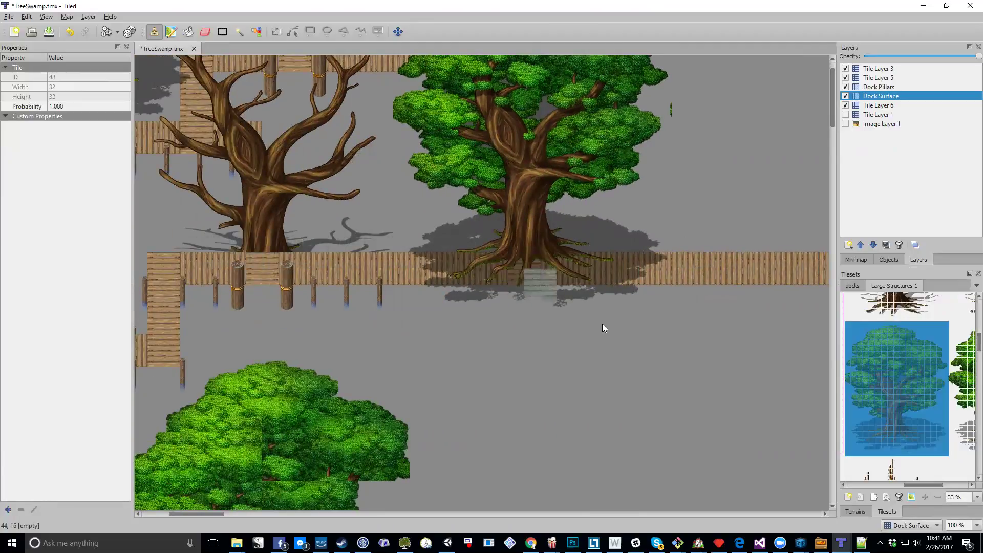
shift+scroll(581, 316, right, 3)
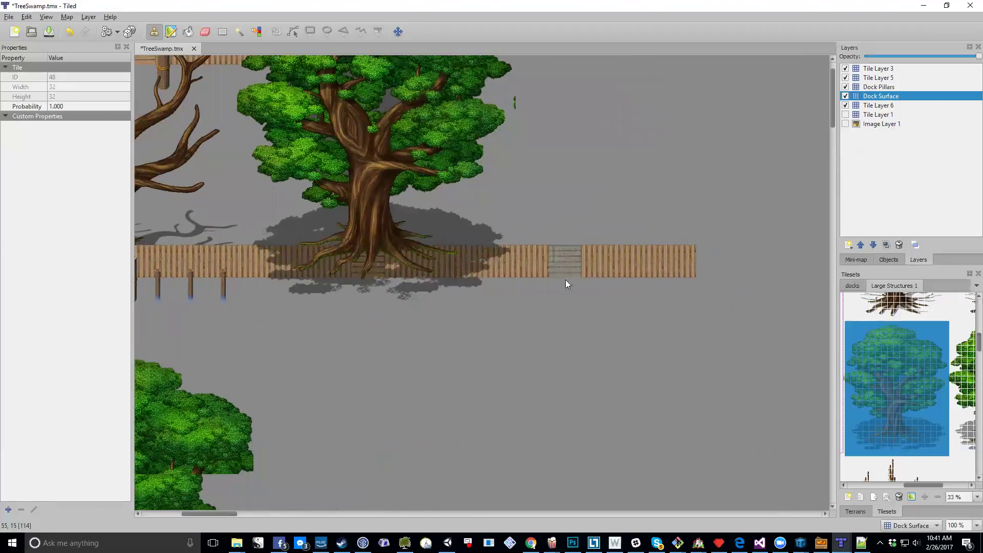
shift+scroll(461, 240, left, 1)
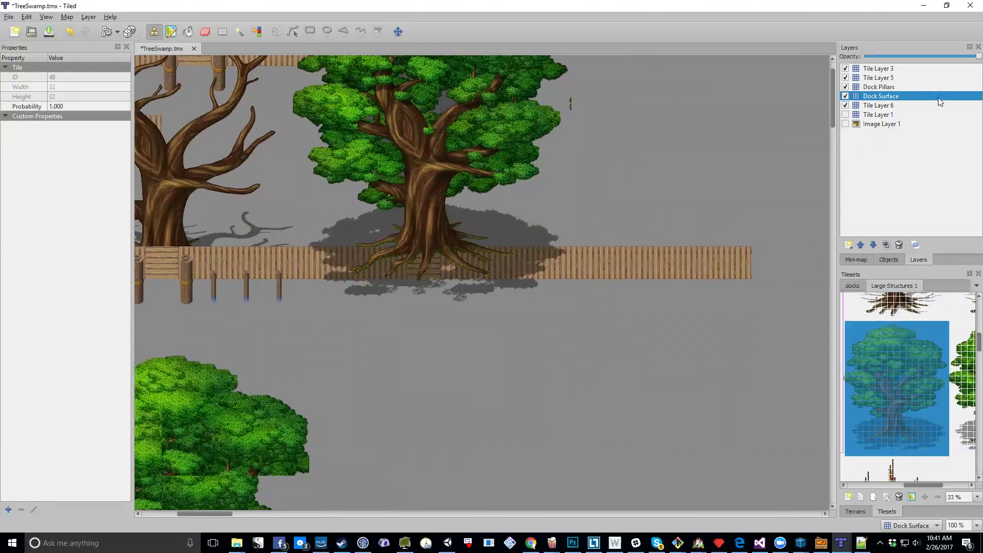
- Raise the Dock Surface layer to the top of the layer stack and inspect how the docks overlap the trees
click(861, 245)
click(861, 245)
click(861, 245)
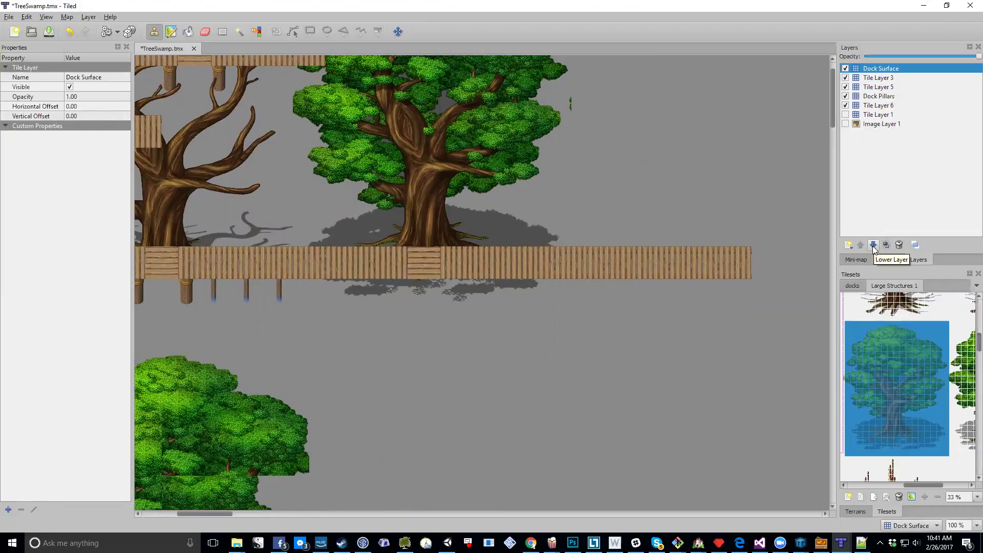
middle_drag(276, 124, 632, 261)
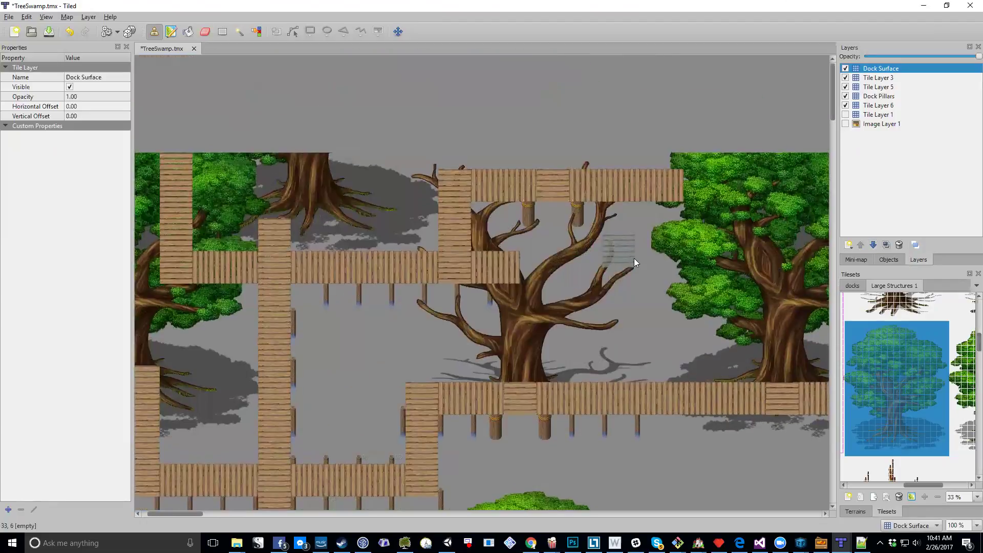
middle_drag(593, 292, 428, 238)
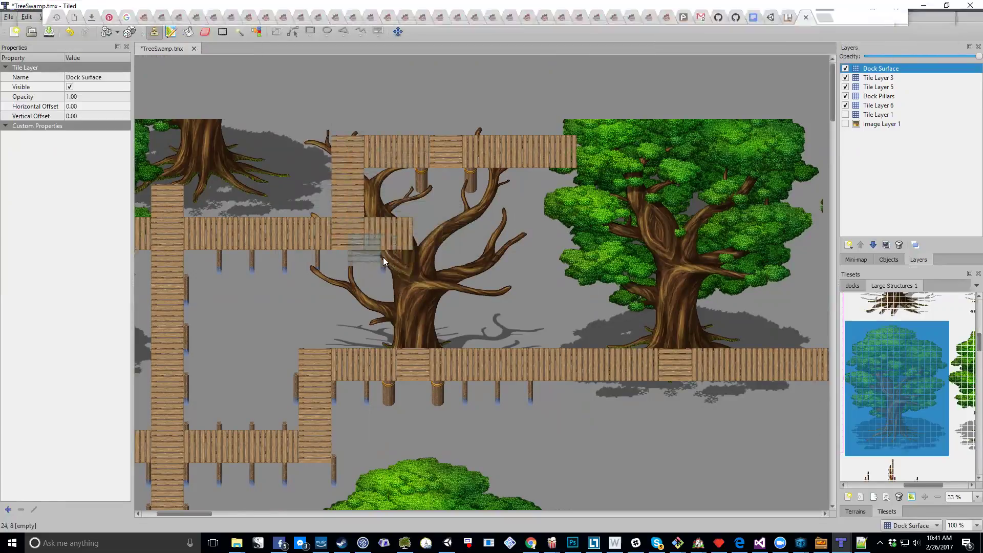
click(402, 239)
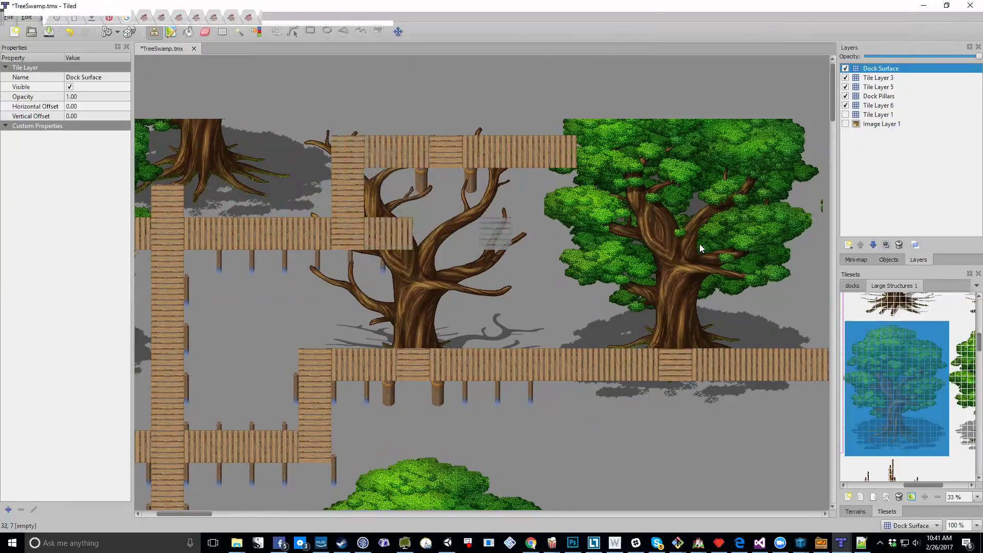
- Check the contents of Tile Layer 3 and rename it as "Trees - Bottom"
click(875, 79)
click(845, 77)
click(845, 77)
double_click(883, 79)
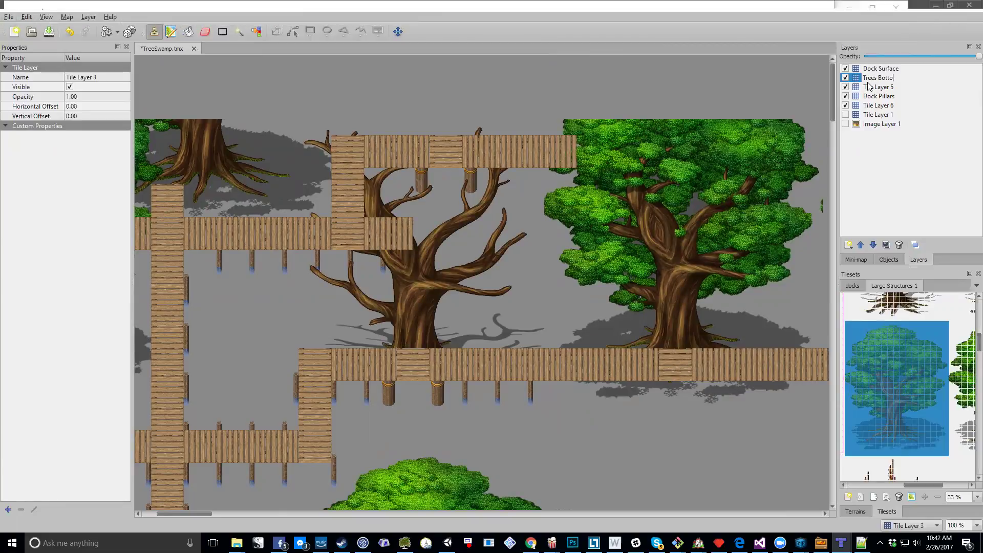
text(Trees - Bottom)
key(Return)
- Add a new tile layer directly above Trees - Bottom and name it "Trees - Top"
click(848, 245)
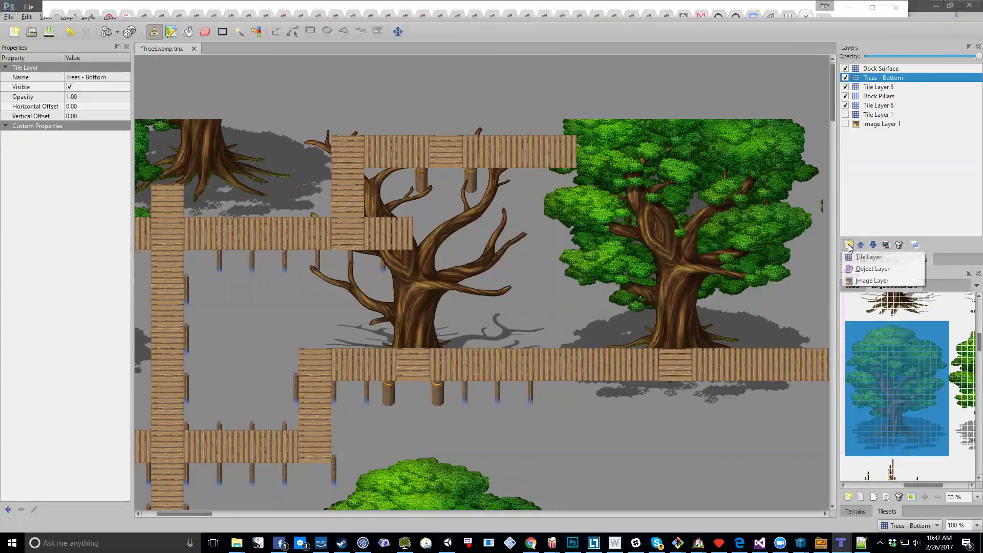
click(869, 257)
double_click(881, 77)
text(Trees - Top)
key(Return)
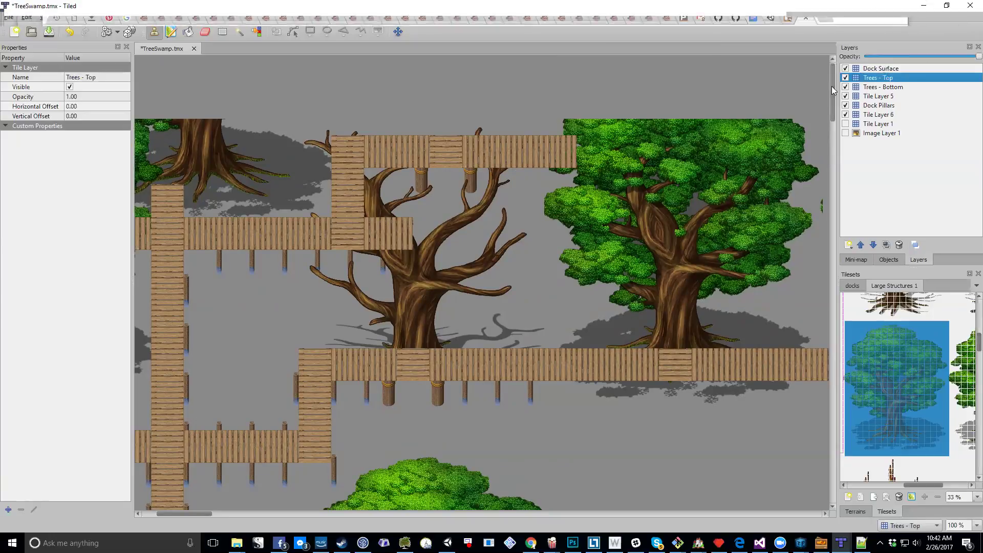
- Copy the bare tree's branches and upper trunk from Trees - Bottom and stamp them in the same place on Trees - Top
click(873, 88)
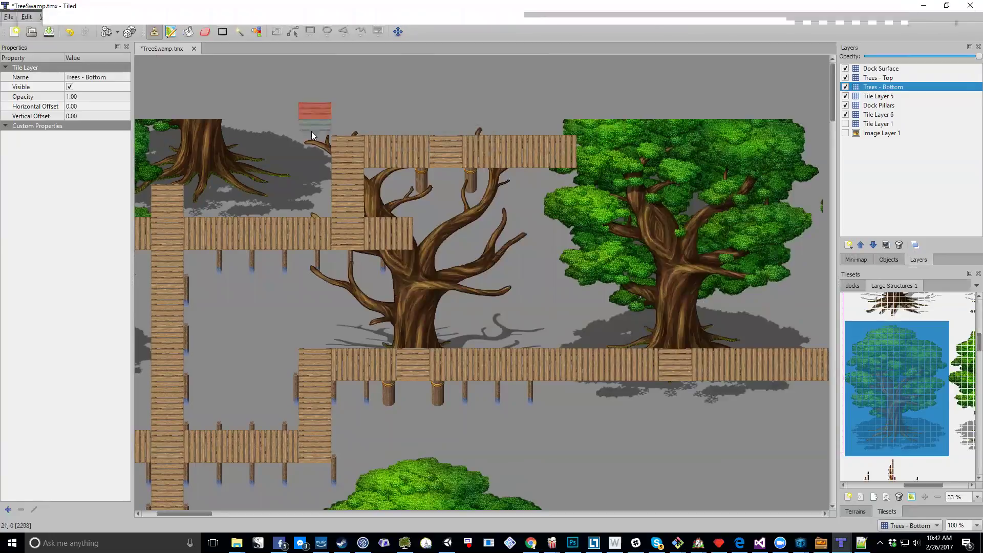
right_drag(320, 147, 534, 294)
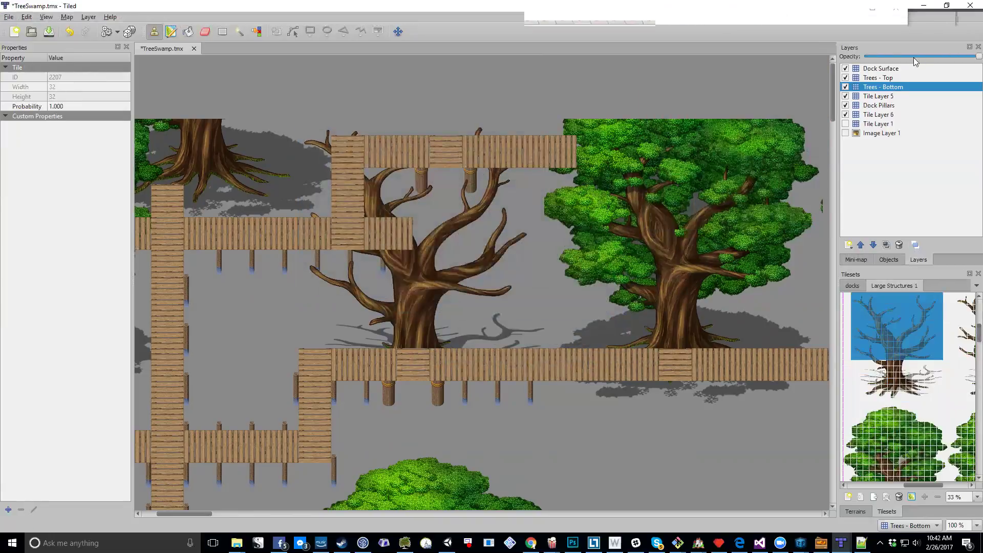
click(878, 77)
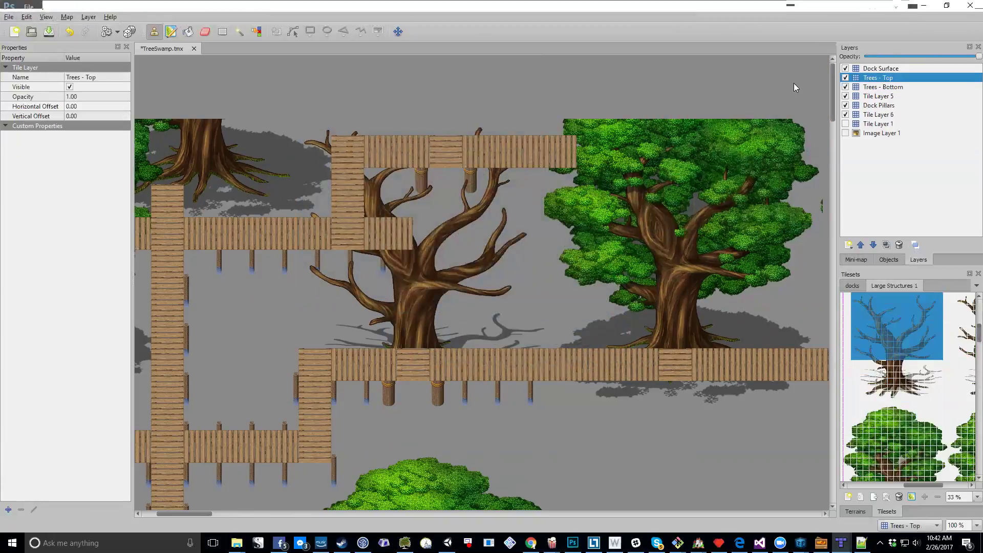
click(420, 215)
- Erase the bare tree's branches and upper trunk from Trees - Bottom, and toggle Trees - Bottom and Tile Layer 5 to check their contents
click(876, 87)
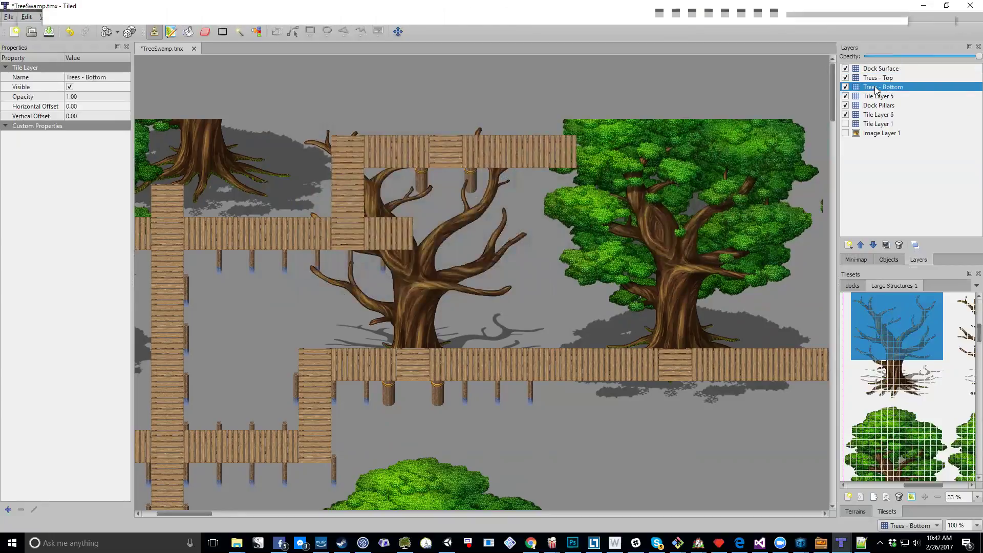
key(e)
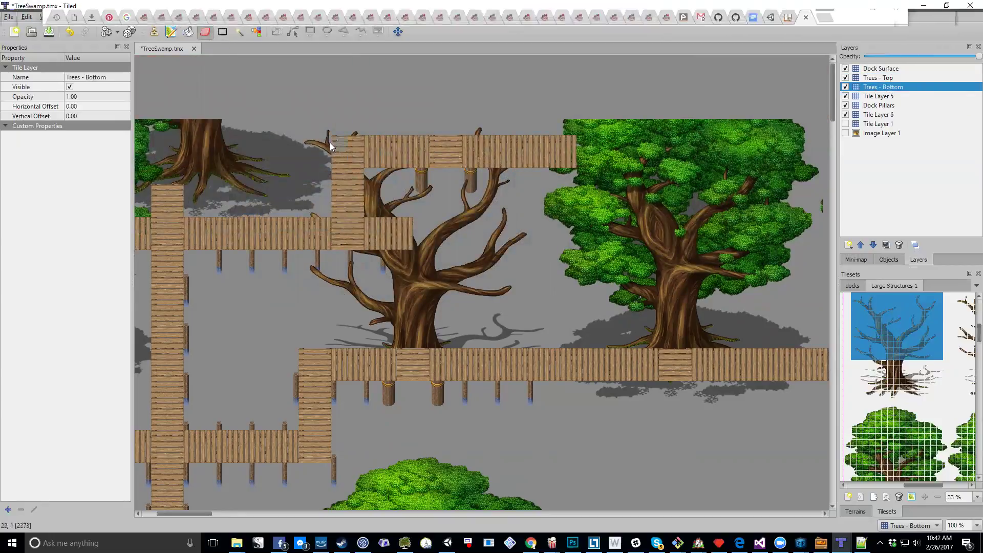
mouse_move(310, 132)
right_down()
mouse_move(485, 264)
mouse_move(545, 286)
mouse_move(534, 289)
right_up()
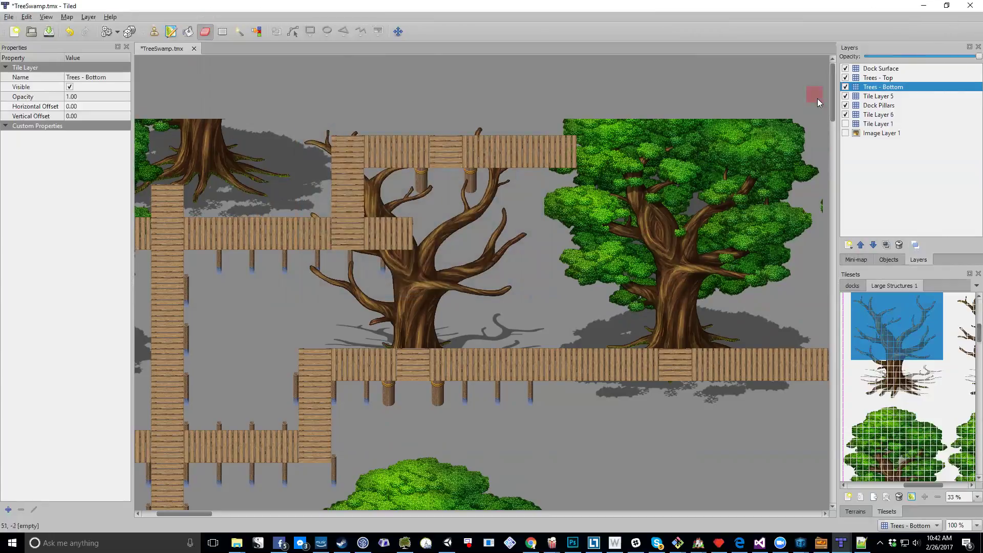
click(845, 87)
click(845, 87)
click(846, 96)
click(845, 97)
- Raise the Trees - Top layer above Dock Surface and inspect how the bare and leafy trees overlap the docks
click(881, 77)
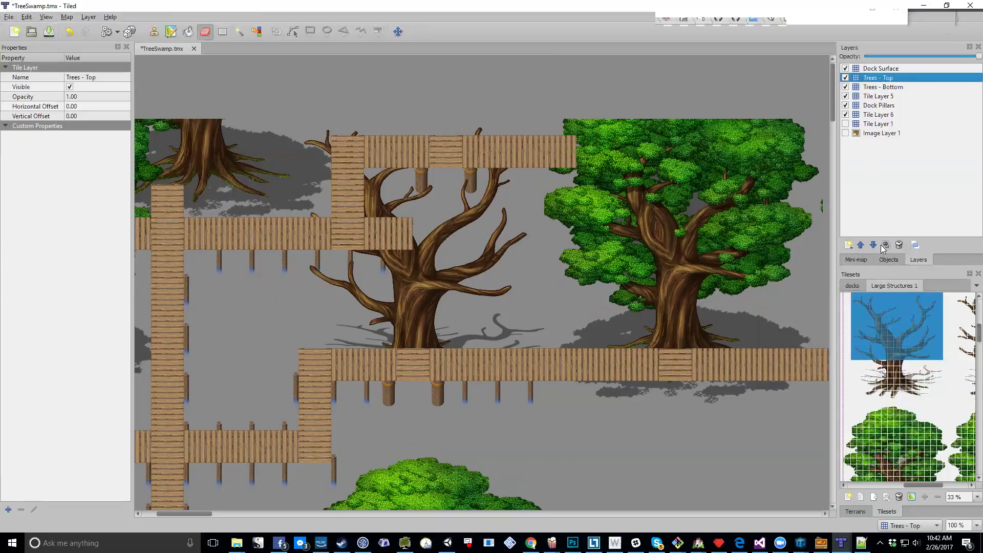
click(861, 245)
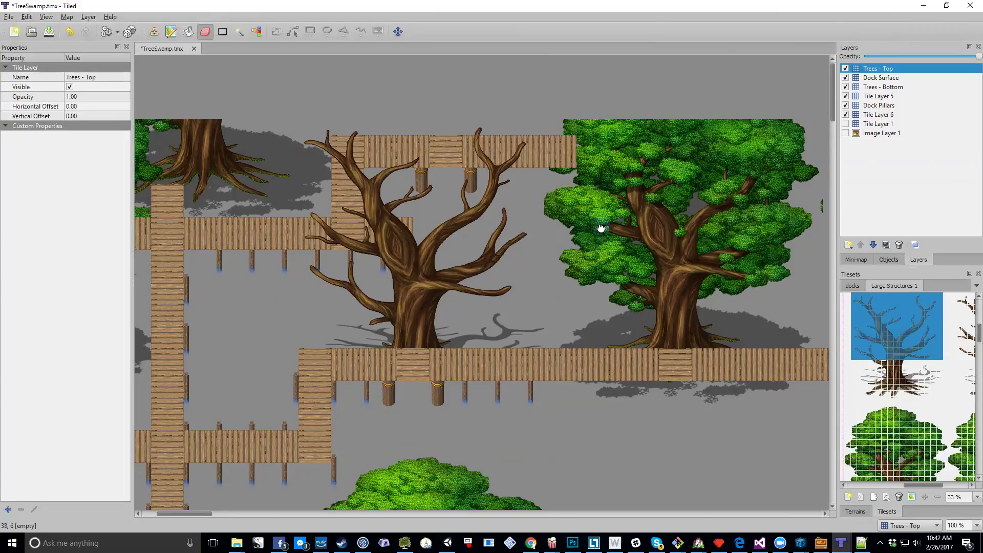
scroll(500, 263, down, 4)
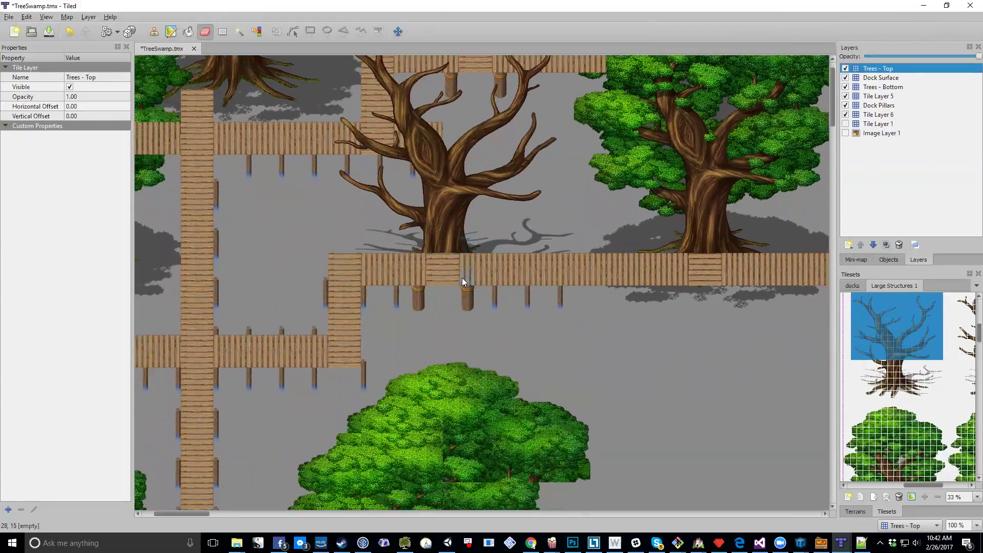
scroll(462, 280, up, 6)
scroll(467, 288, down, 5)
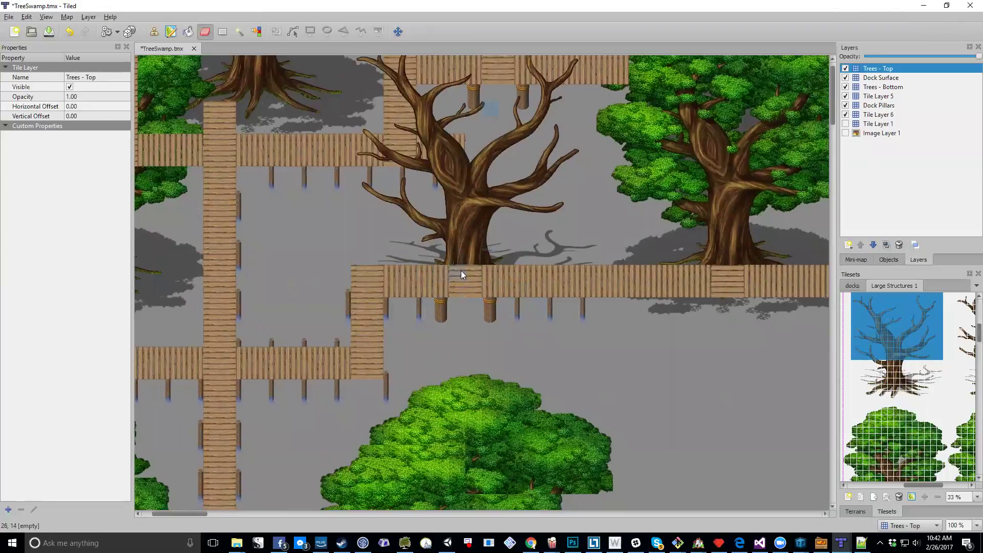
scroll(378, 230, right, 10)
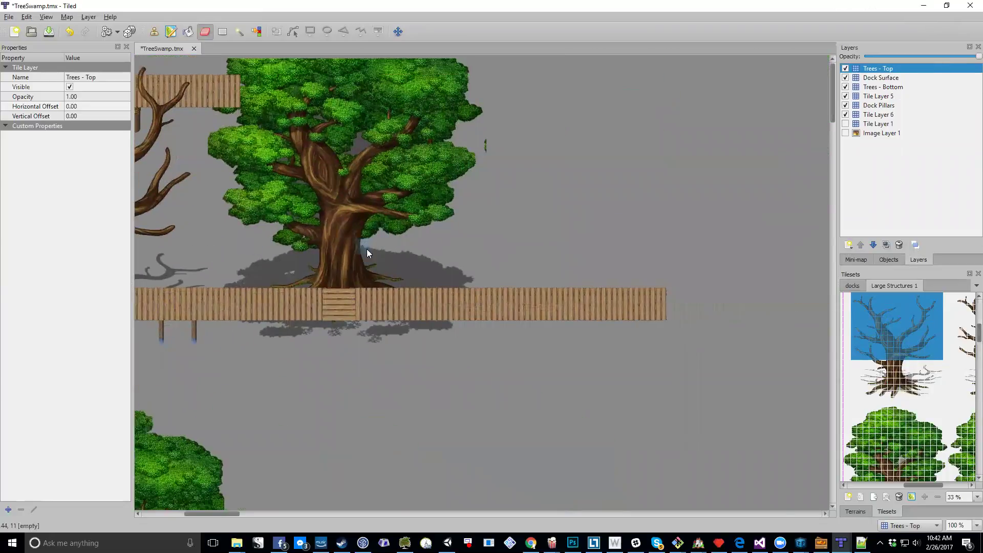
scroll(366, 243, left, 2)
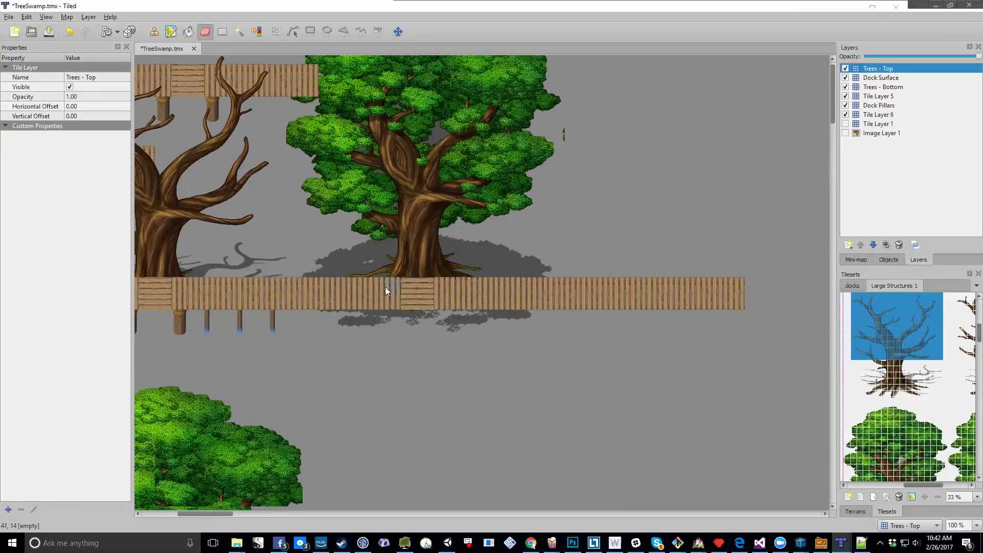
middle_drag(449, 217, 460, 295)
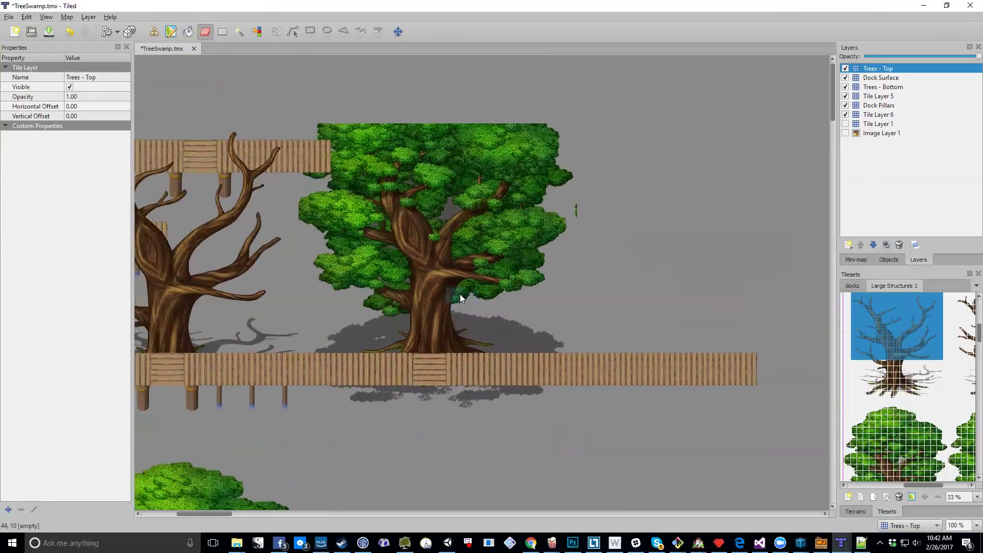
- Select the Trees - Bottom layer and toggle its visibility to check which tree parts it holds
click(868, 88)
click(867, 70)
click(877, 85)
click(846, 87)
click(845, 87)
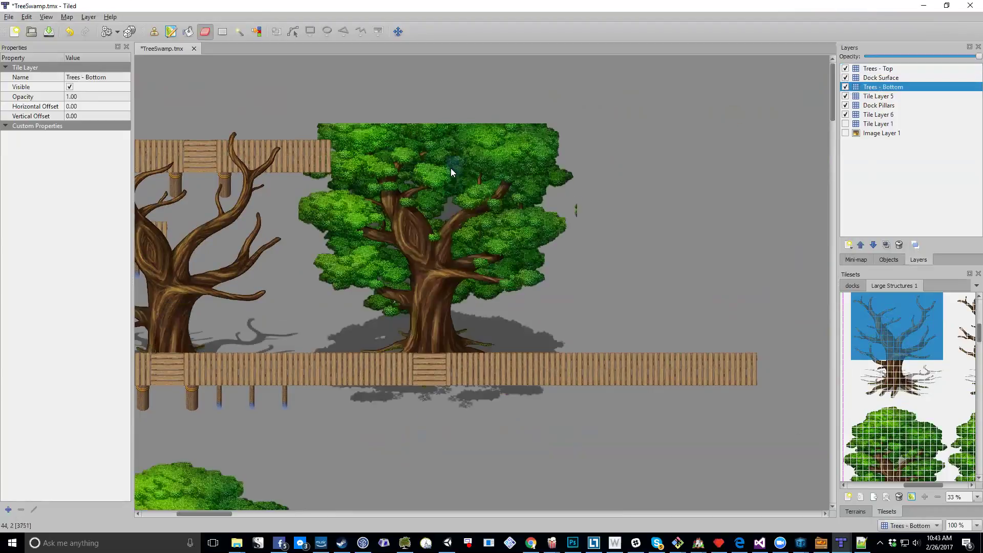
- Try erasing the leafy tree's canopy and upper trunk from Trees - Bottom, and undo the erasure
mouse_move(304, 130)
right_down()
mouse_move(559, 247)
mouse_move(573, 266)
mouse_move(576, 311)
right_up()
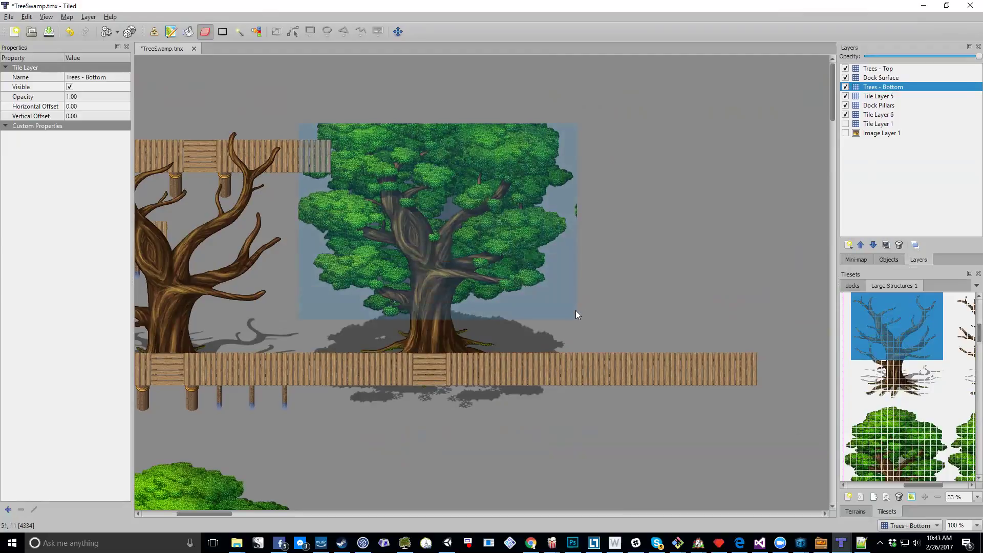
right_drag(576, 311, 576, 311)
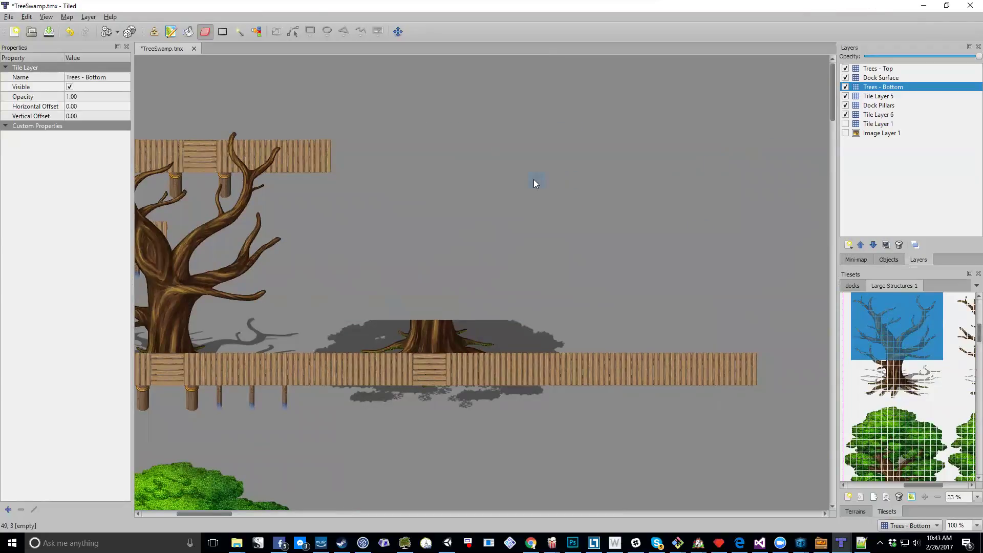
click(153, 33)
key(ctrl+z)
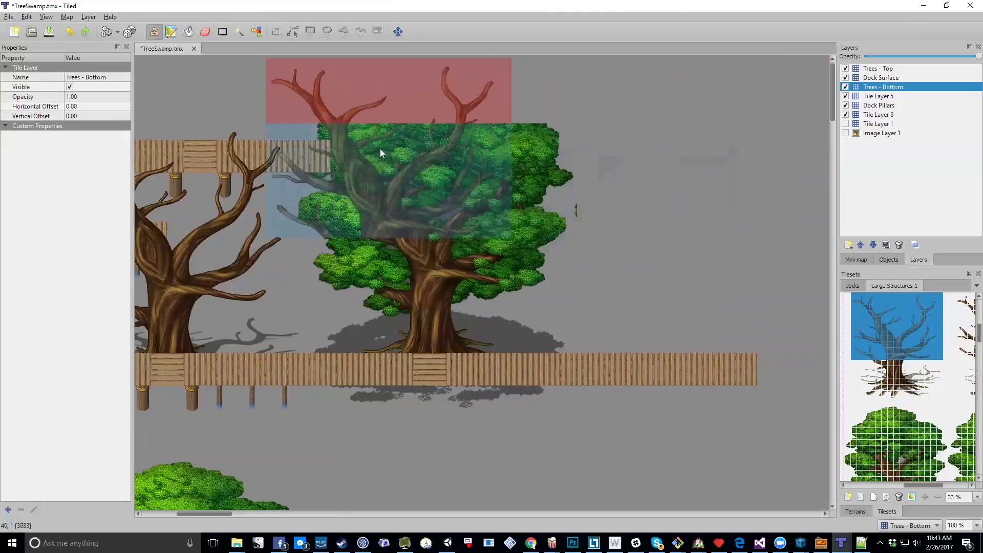
- Copy the leafy tree's canopy and upper trunk from Trees - Bottom and stamp them in the same place on Trees - Top
right_drag(303, 125, 597, 312)
click(877, 68)
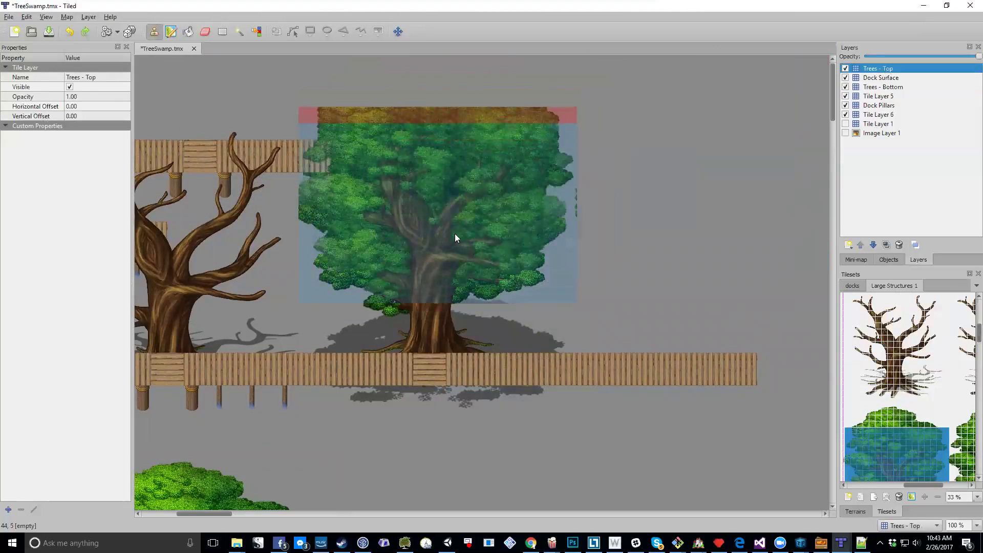
click(457, 228)
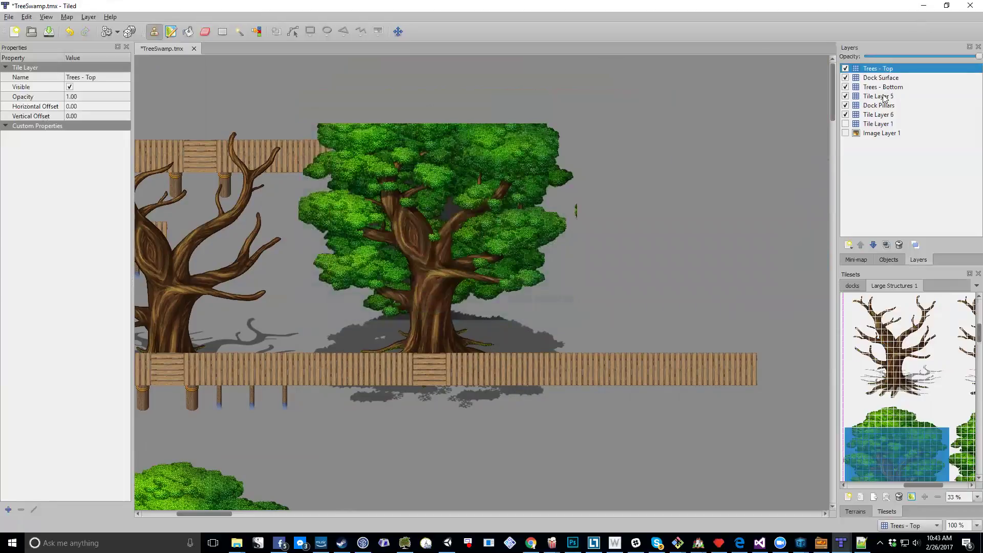
- Erase the leafy tree's canopy and upper trunk from Trees - Bottom and inspect both trees against the docks
click(881, 87)
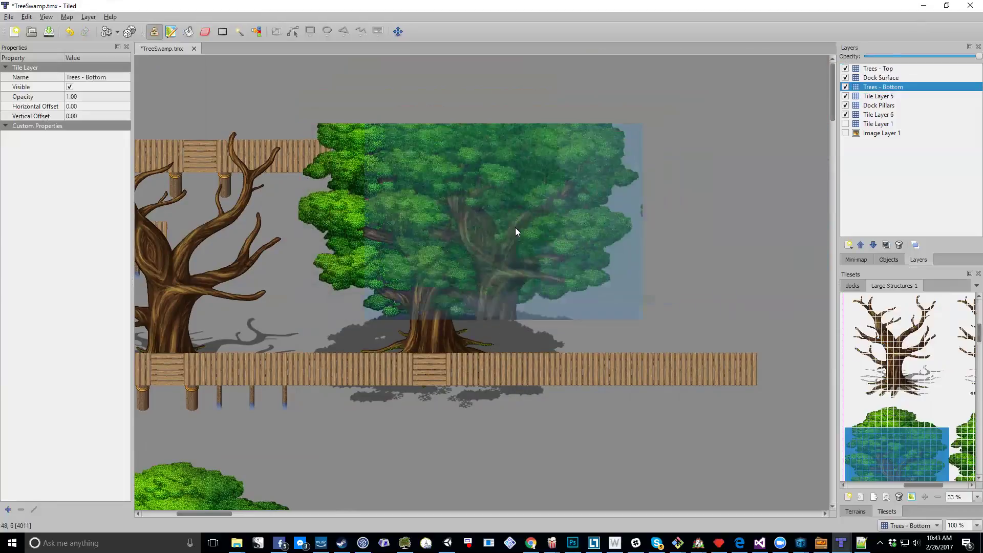
key(e)
mouse_move(301, 129)
right_down()
mouse_move(575, 278)
mouse_move(586, 311)
right_up()
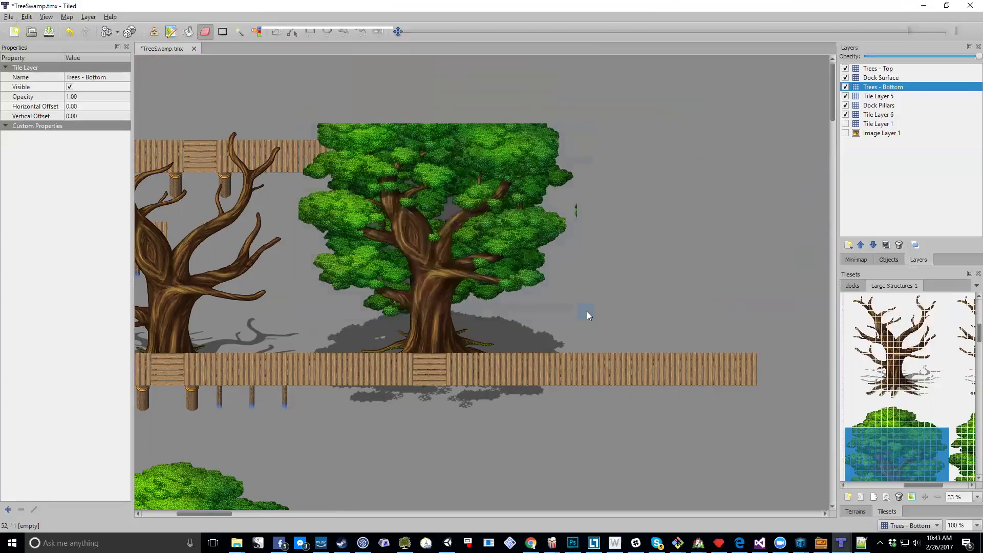
middle_drag(176, 361, 478, 252)
middle_drag(398, 285, 541, 131)
middle_drag(516, 210, 331, 352)
middle_drag(615, 213, 376, 270)
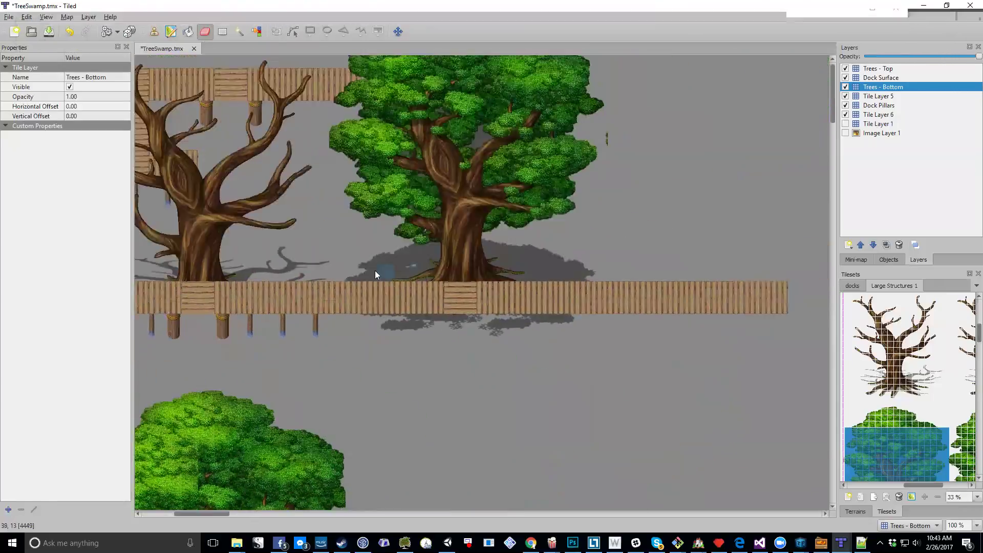
middle_drag(510, 256, 451, 216)
- Raise the Dock Pillars layer to directly above Dock Surface
click(879, 106)
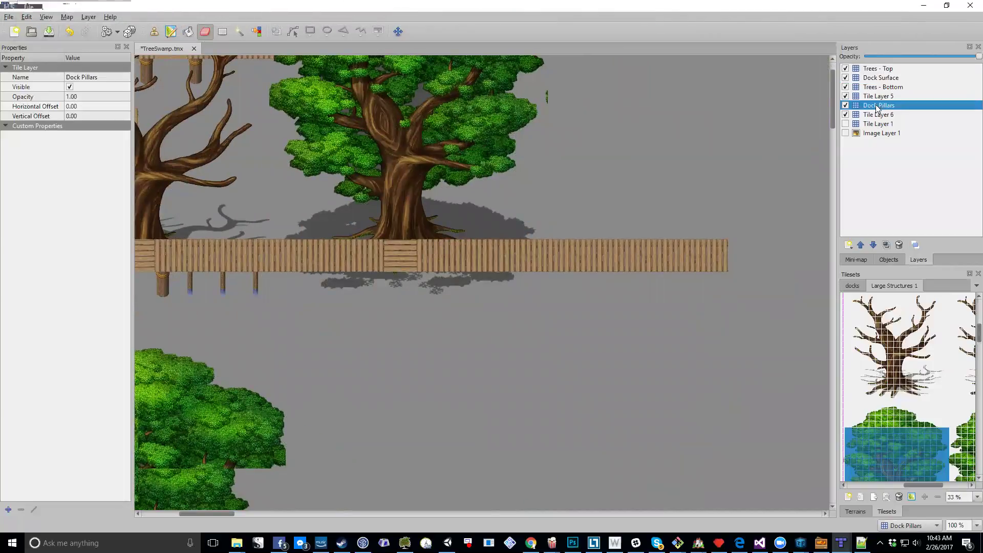
middle_drag(318, 241, 377, 256)
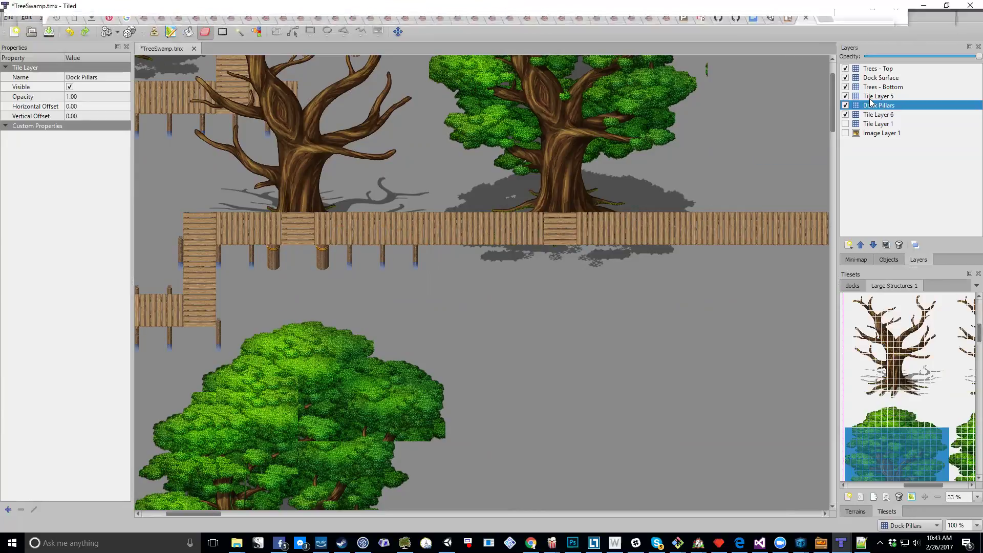
click(861, 245)
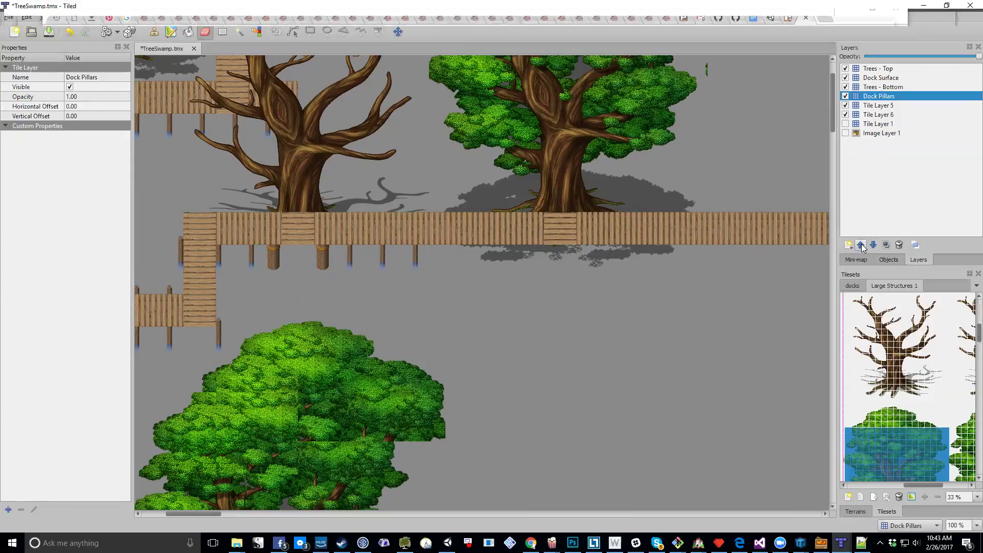
click(861, 245)
click(861, 246)
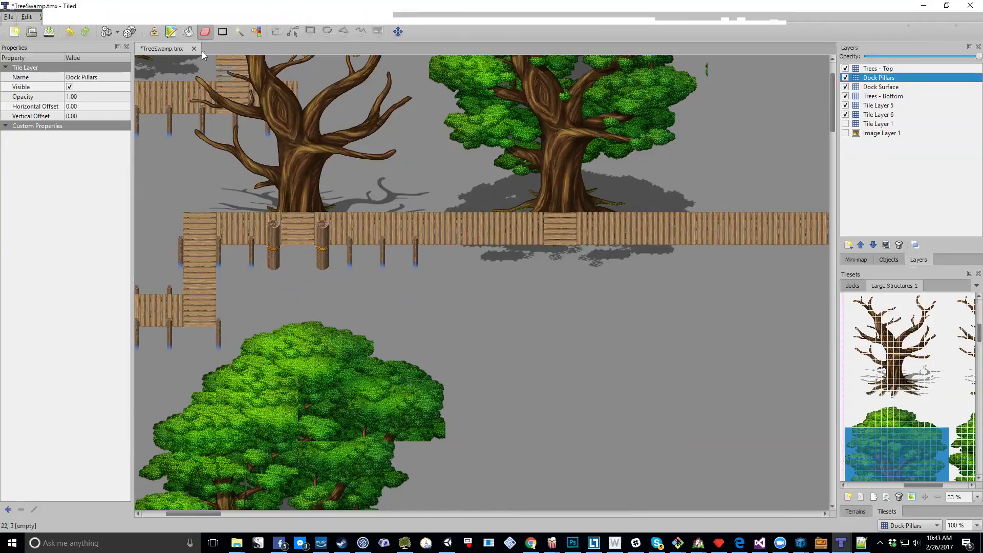
- Copy the three thin posts beside the thick dock posts and stamp them repeatedly along the walkway's lower edge to its far end
click(154, 31)
right_drag(351, 242, 421, 269)
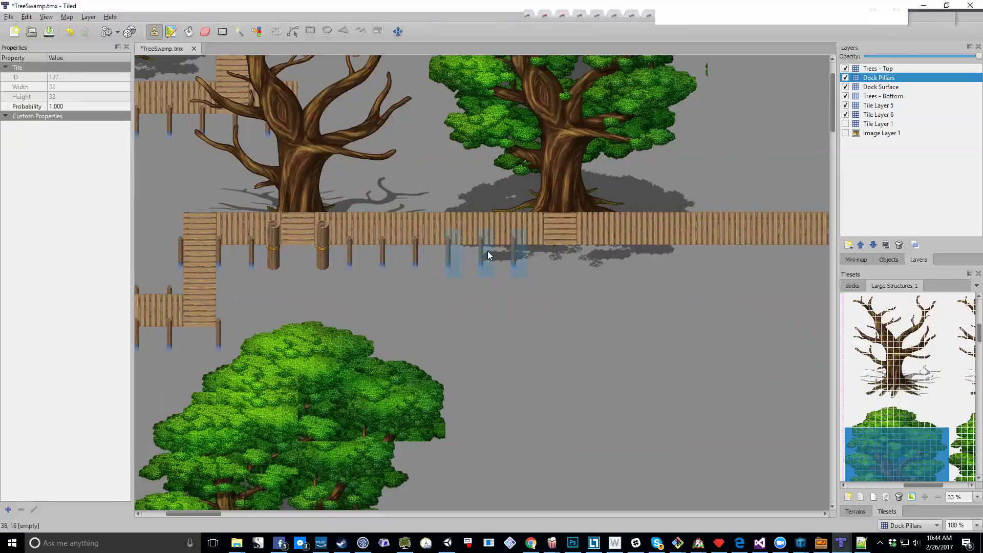
middle_drag(590, 248, 228, 220)
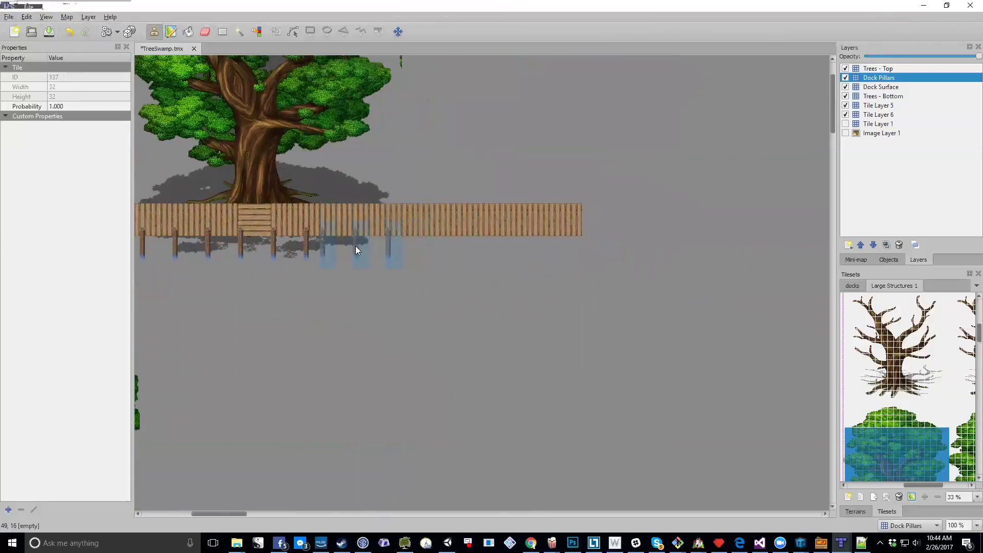
click(378, 245)
click(469, 241)
click(541, 237)
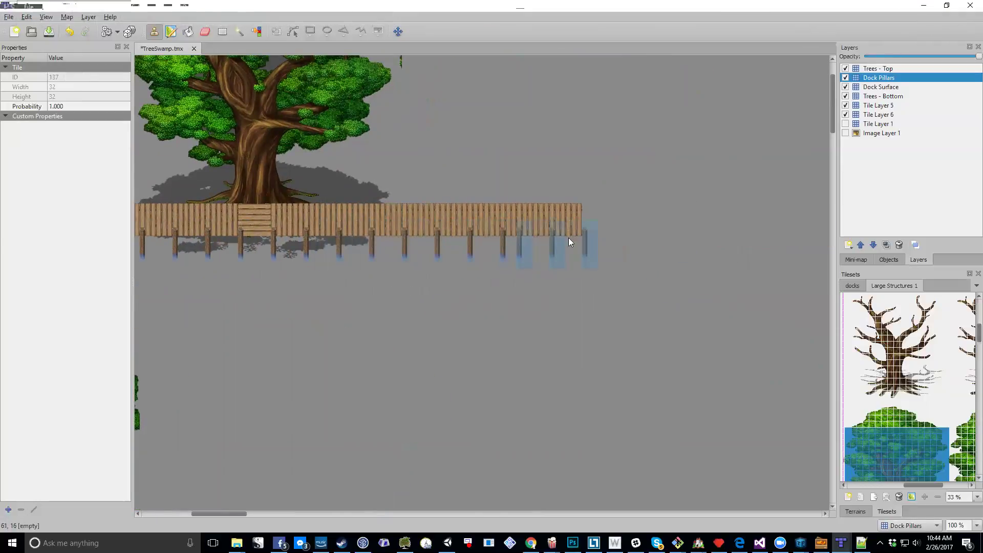
- Copy the row of post tops from the walkway's lower edge and stamp it along the walkway's entire upper edge
right_drag(600, 226, 137, 226)
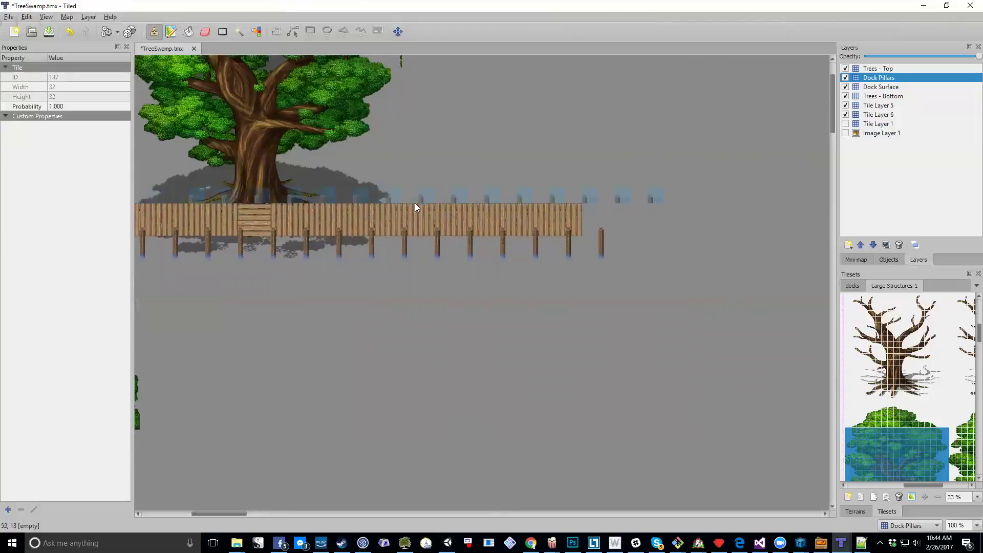
click(373, 199)
middle_drag(338, 236, 606, 256)
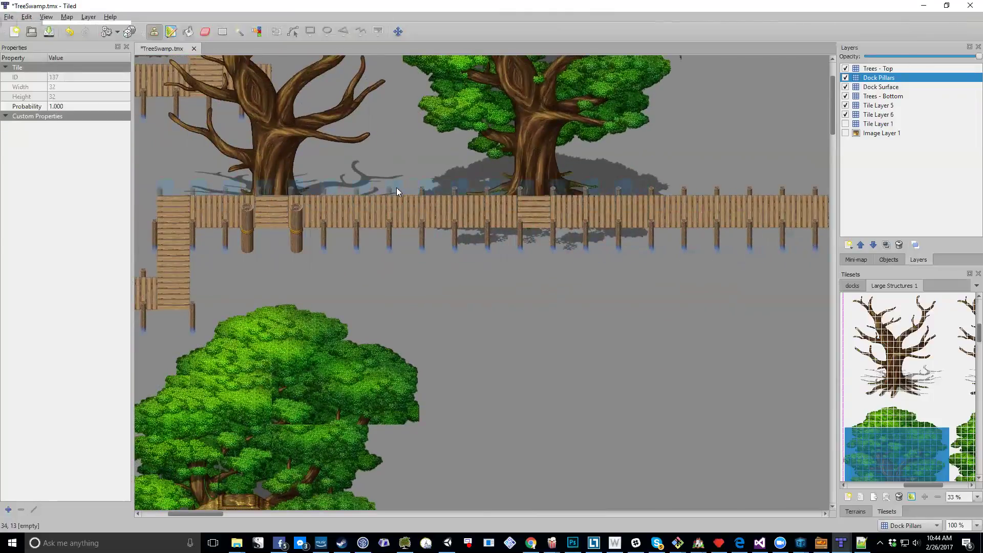
middle_drag(362, 220, 577, 228)
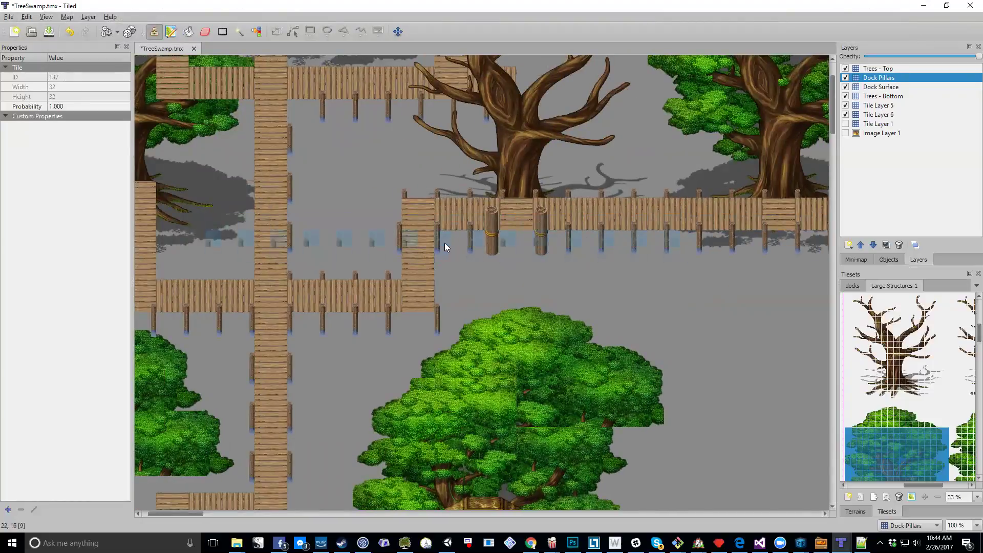
- Copy the side post tile beside the vertical dock section and stamp it at the walkway's outer corner
right_click(398, 224)
click(396, 206)
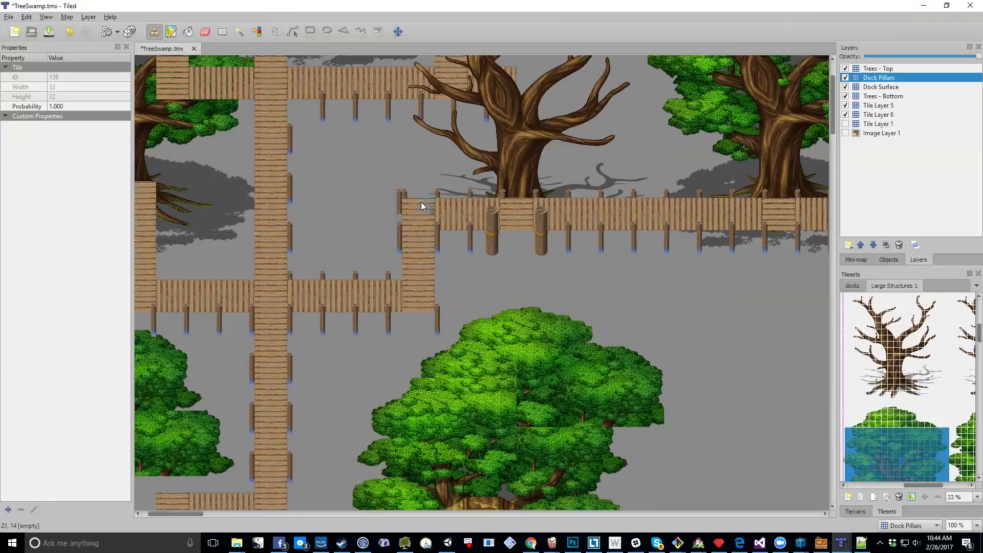
key(e)
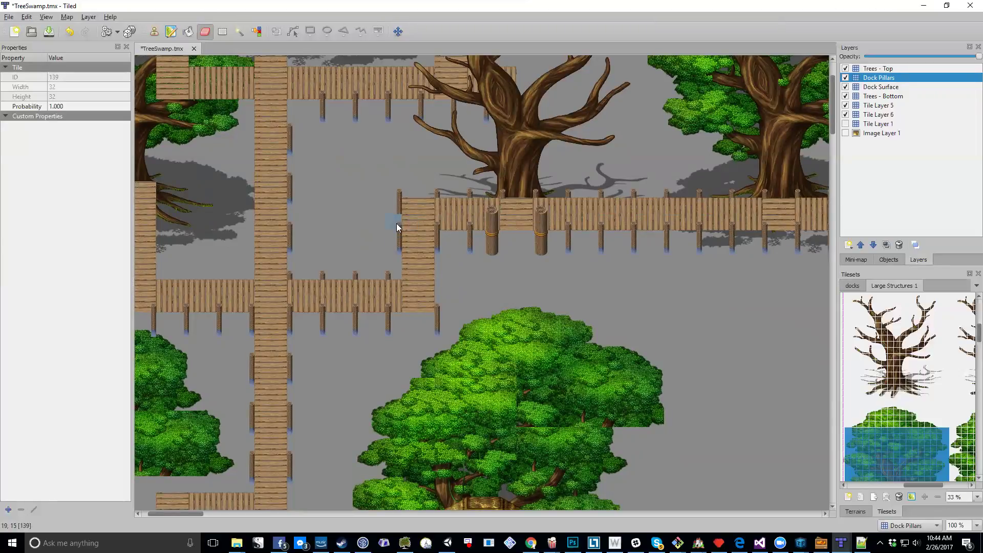
- Add a tile layer named Dock Pillars 2 directly above the Dock Pillars layer
click(848, 245)
click(860, 250)
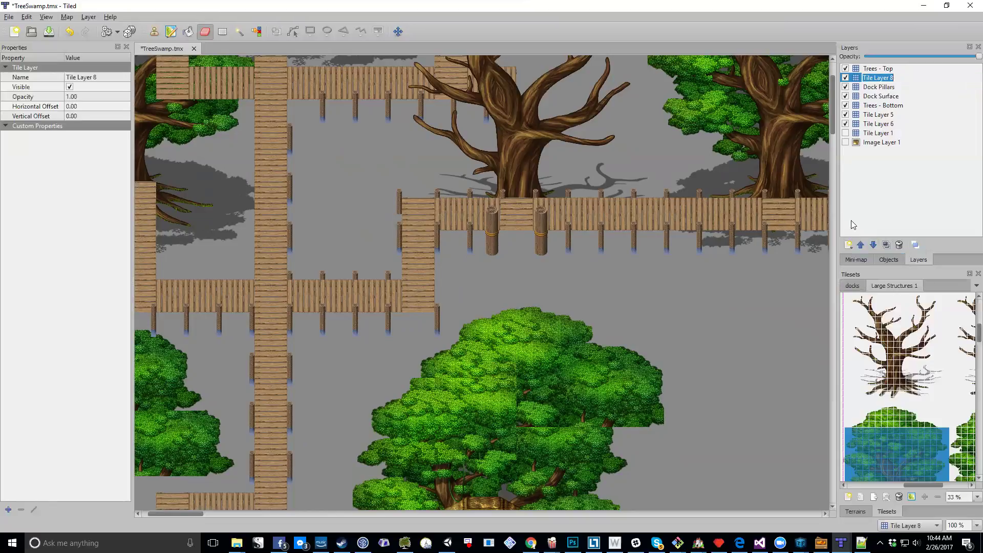
text(Dock Pillars 2)
key(Return)
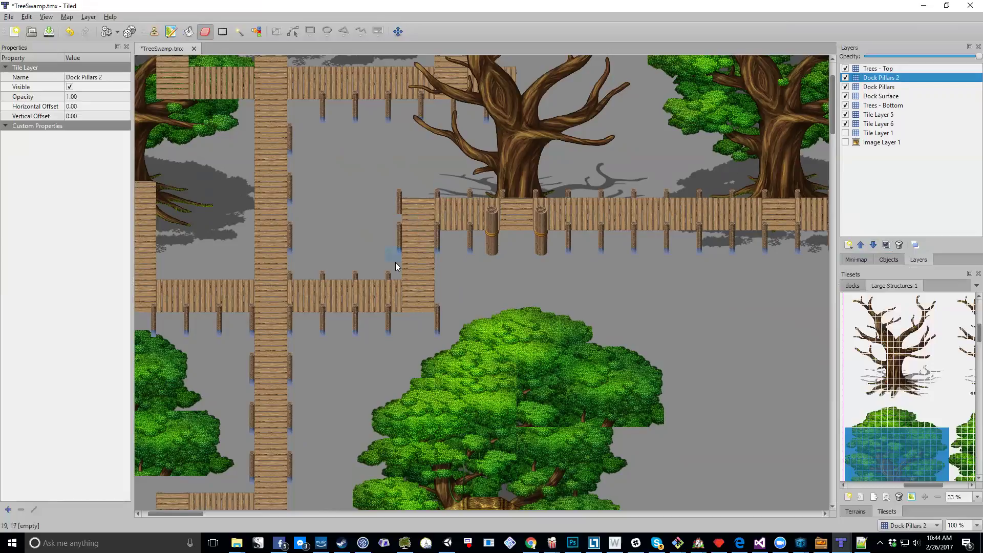
- Copy the side post tiles and stamp them beside the short vertical dock section, using both Dock Pillars and Dock Pillars 2 for overlapping posts
click(894, 87)
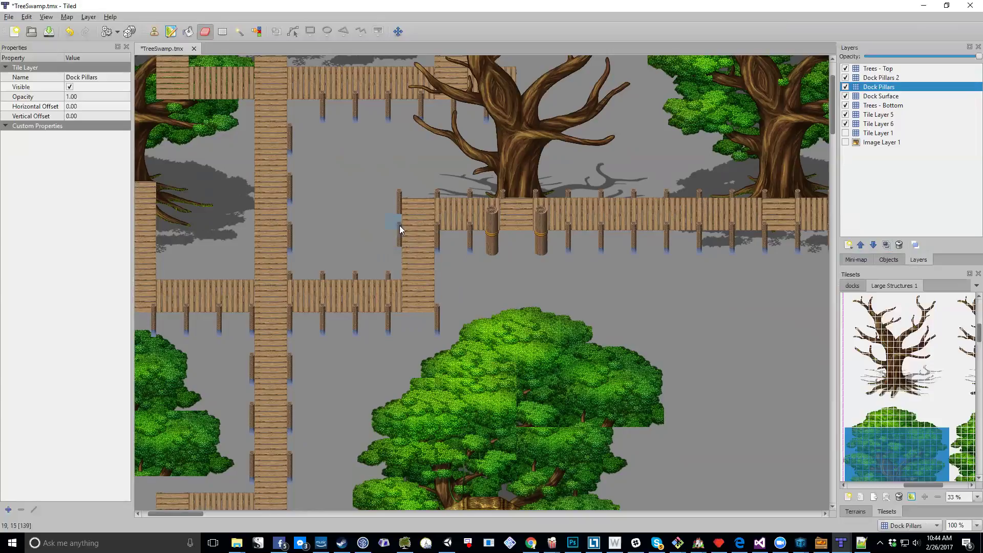
click(149, 32)
right_click(395, 256)
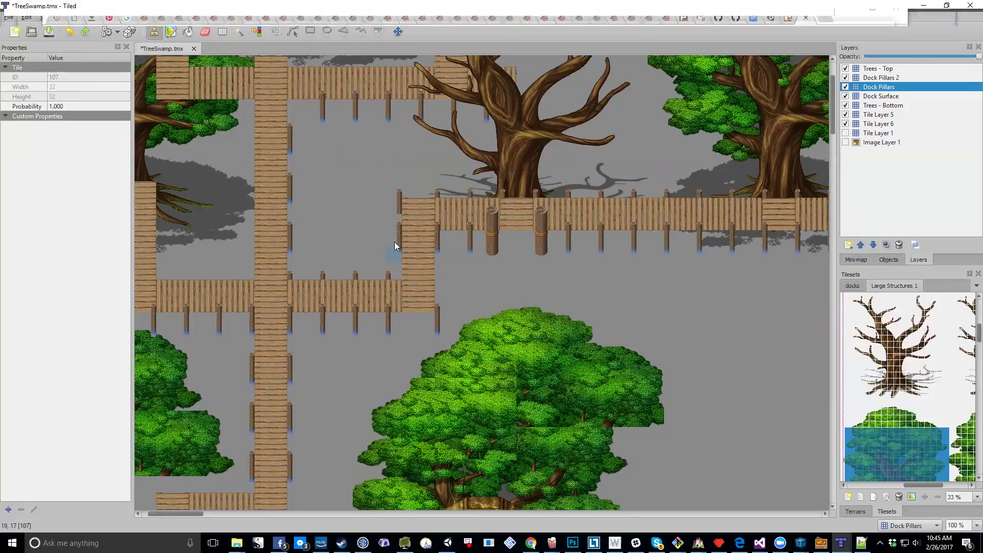
click(916, 77)
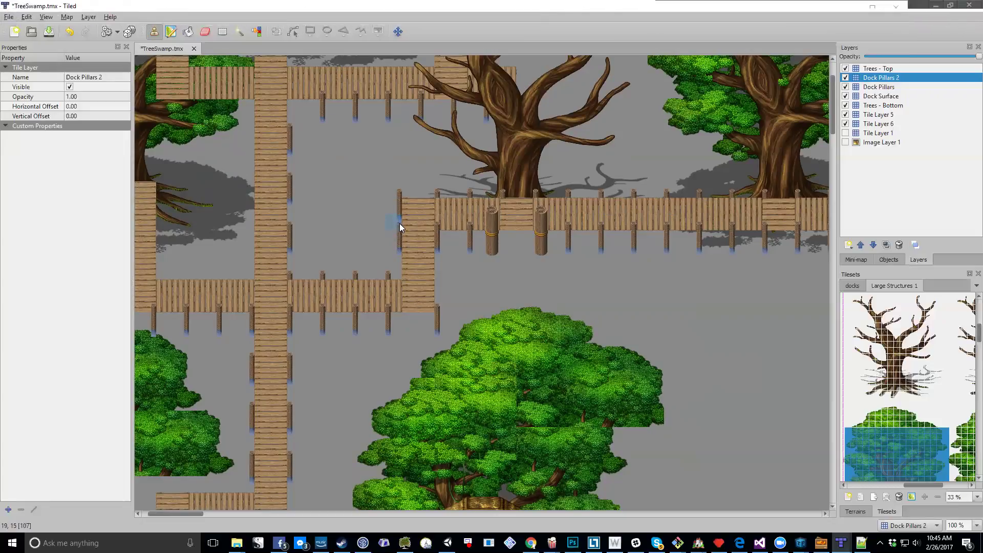
click(891, 87)
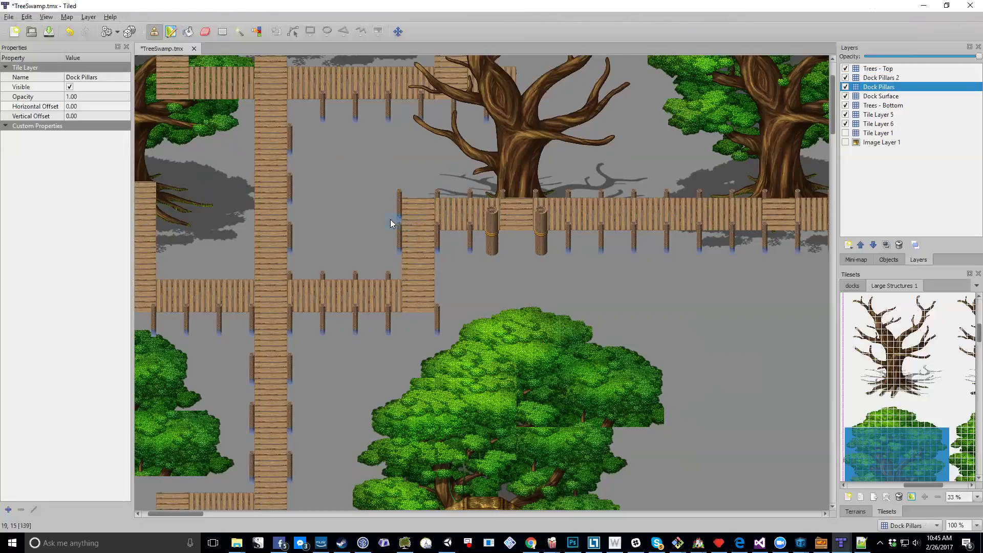
click(879, 77)
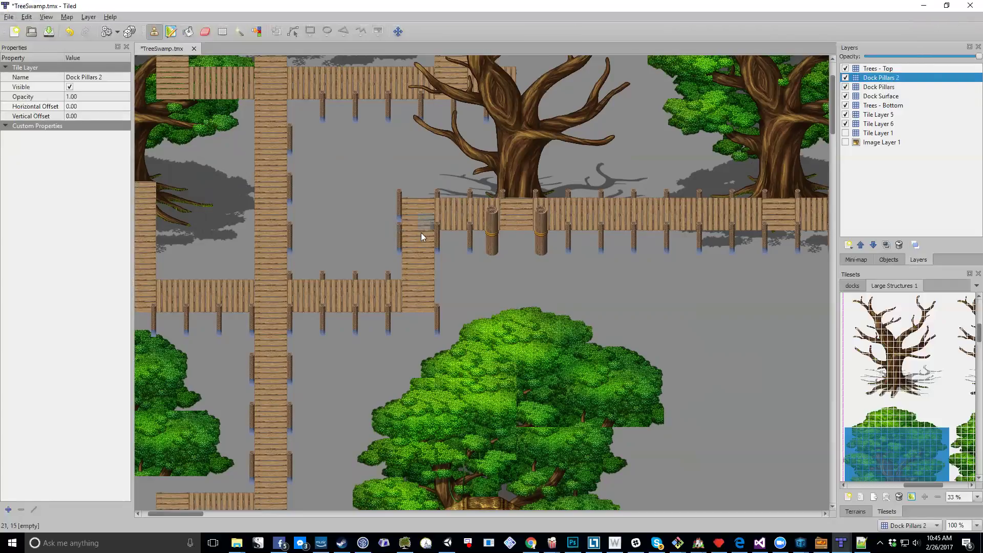
click(881, 87)
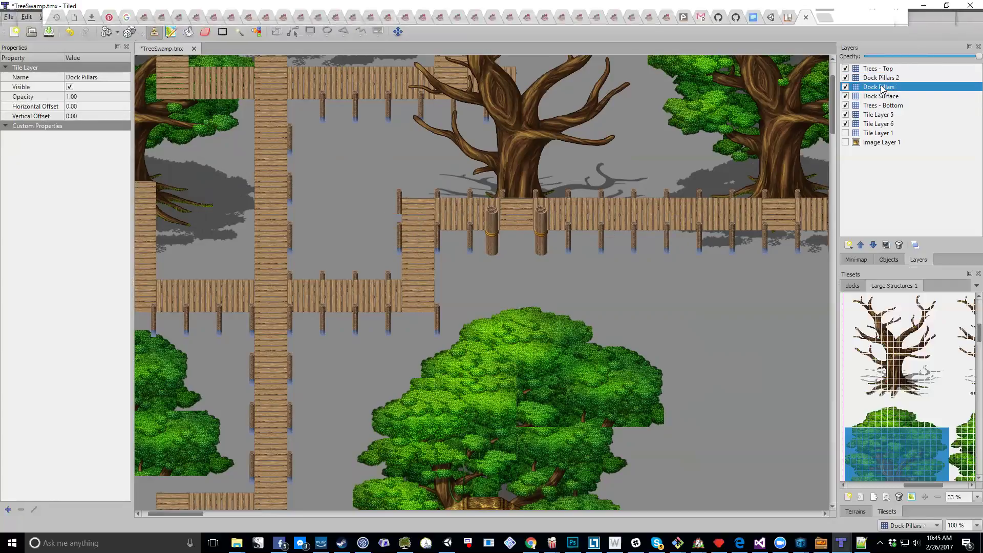
right_drag(438, 250, 438, 250)
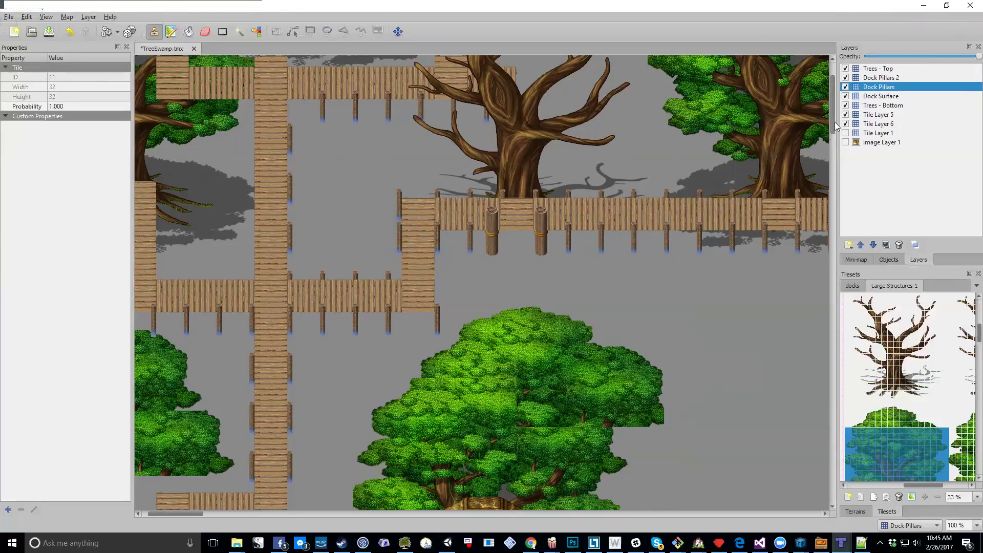
- Rename the Dock Pillars layer as Dock Pillars - Bottom
double_click(892, 87)
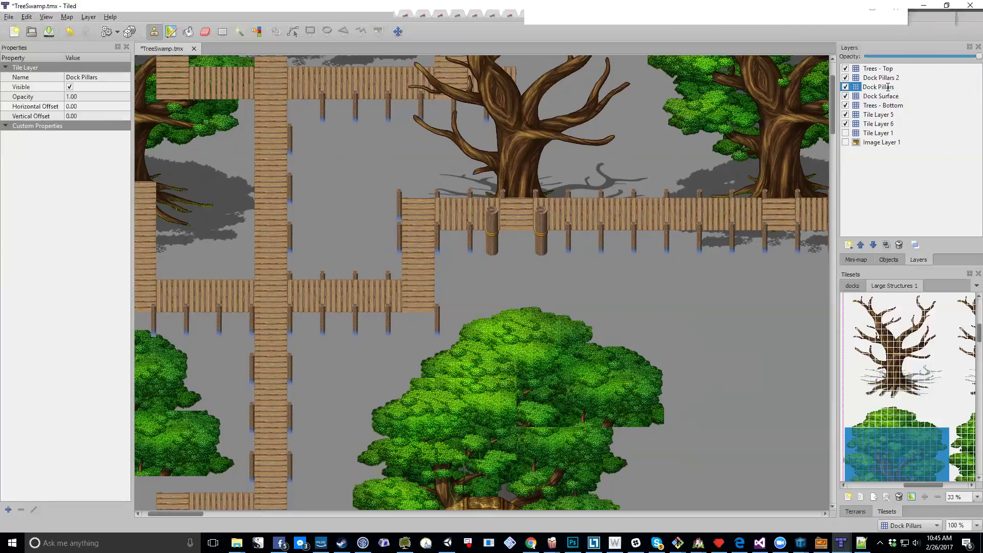
key(Return)
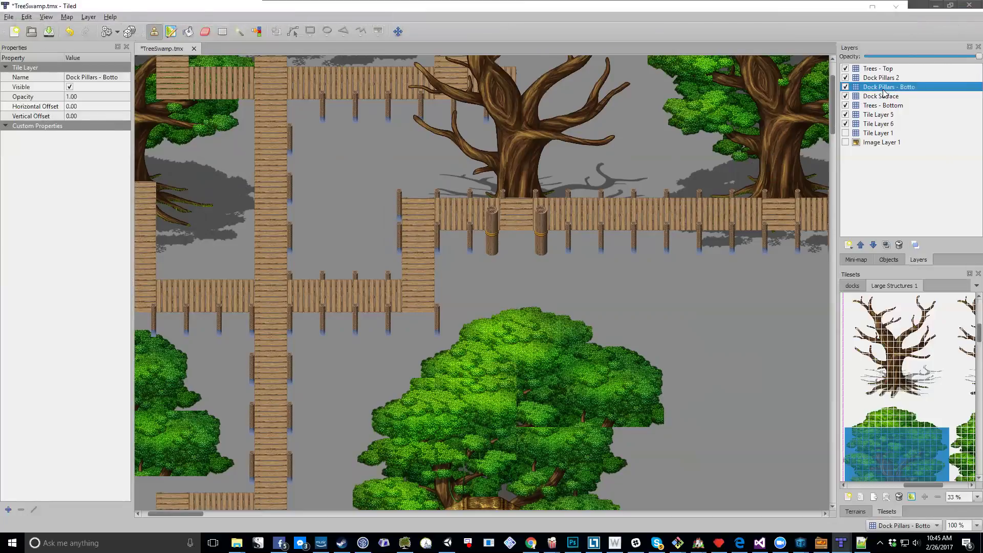
double_click(883, 88)
key(End)
text(m)
key(Return)
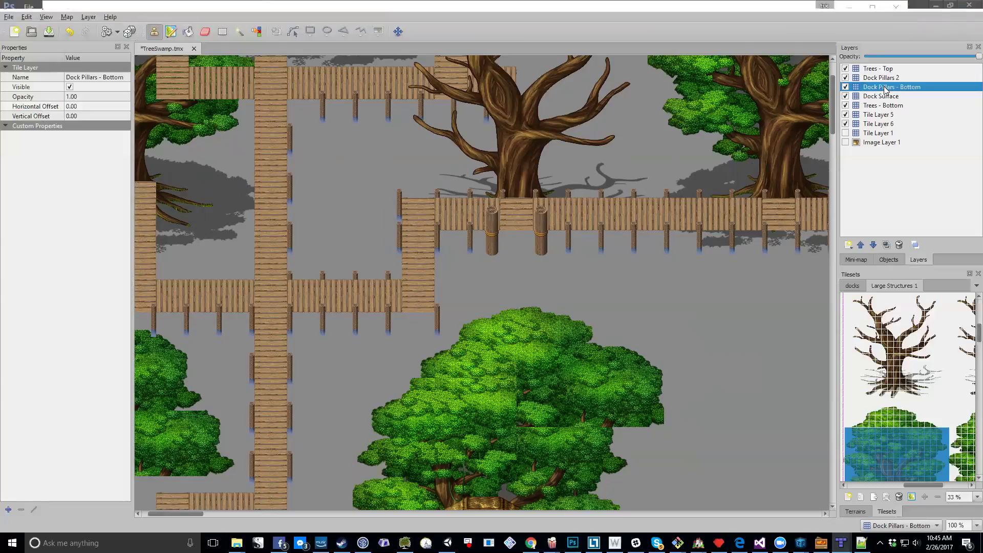
- Rename the Dock Pillars 2 layer as Dock Pillars - Top
double_click(876, 78)
key(End)
key(BackSpace)
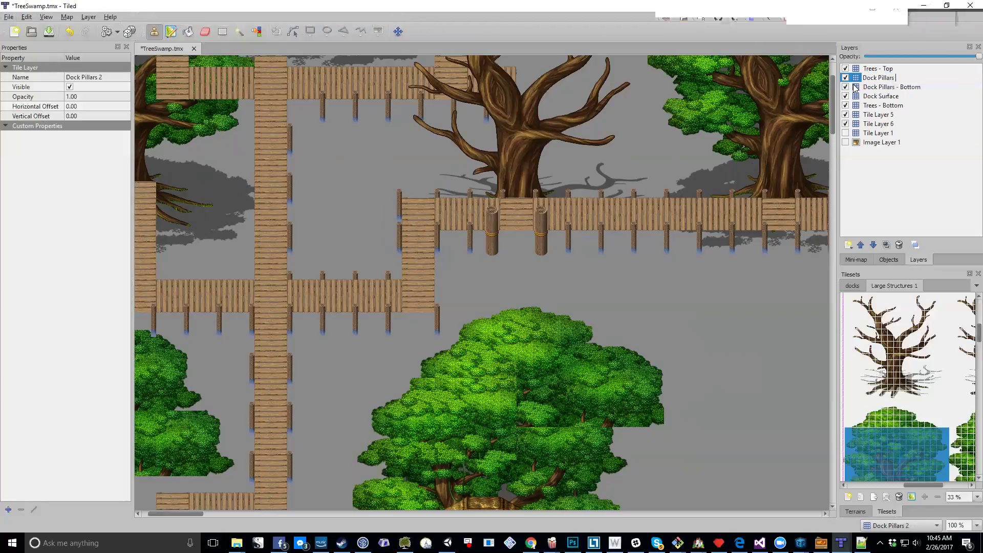
text(- Top)
key(Return)
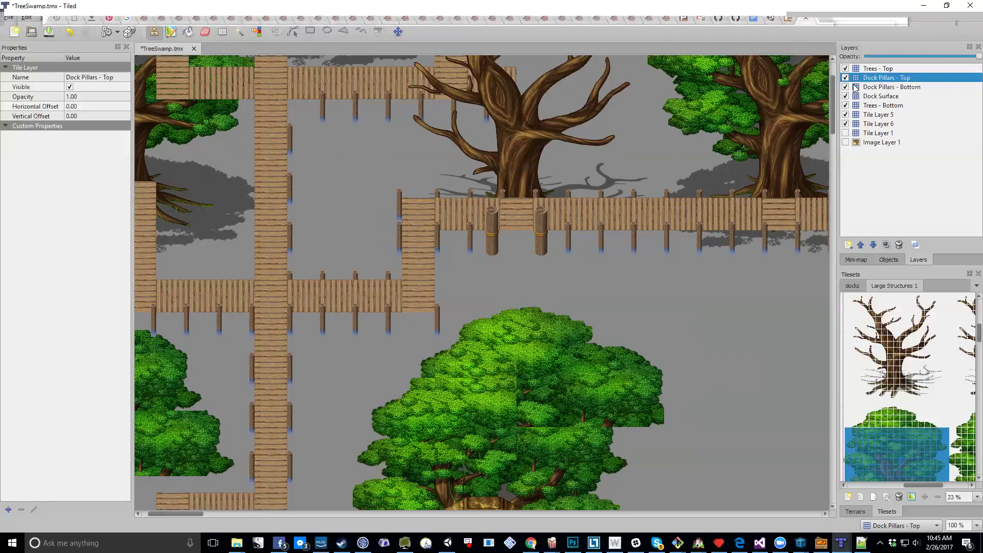
- On Dock Pillars - Bottom, copy the side posts along the long vertical walkway's left edge and stamp them above the crossing
scroll(359, 239, left, 3)
scroll(358, 239, up, 1)
scroll(424, 170, down, 1)
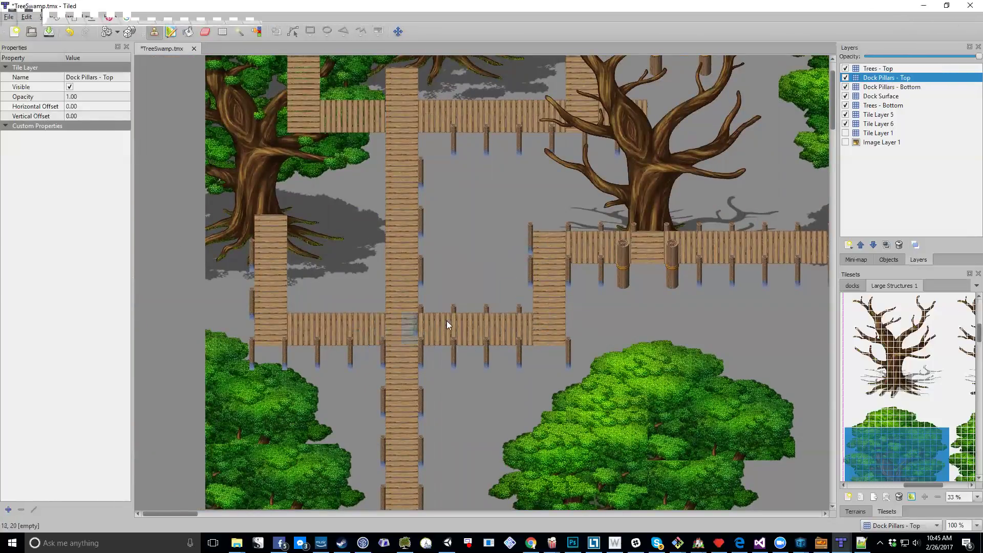
key(ctrl+Page_Down)
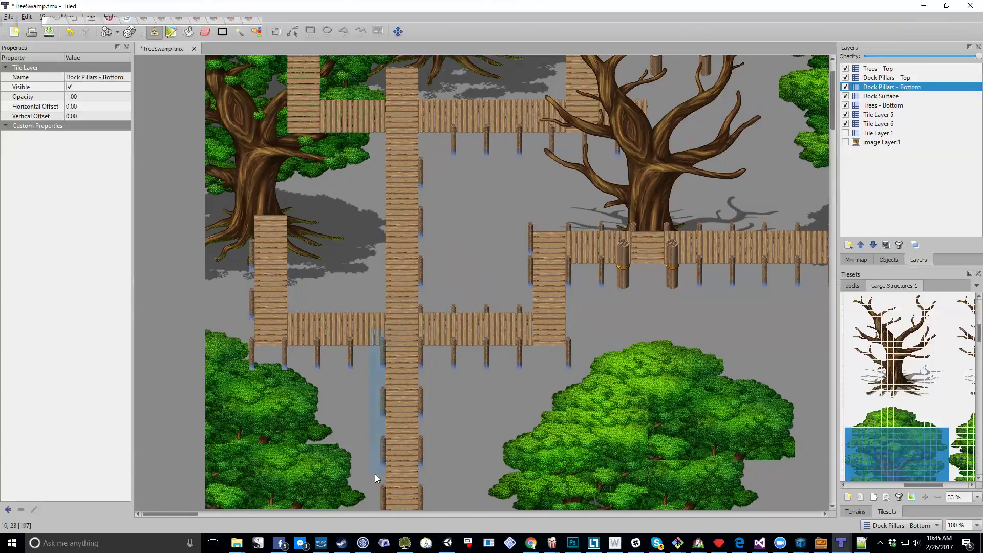
right_drag(375, 463, 377, 460)
click(376, 225)
- Stamp copied post tops along the upper edge of the walkway left of the crossing, erasing the extra one beside the left dock section
mouse_move(383, 337)
right_down()
mouse_move(256, 339)
mouse_move(273, 338)
right_up()
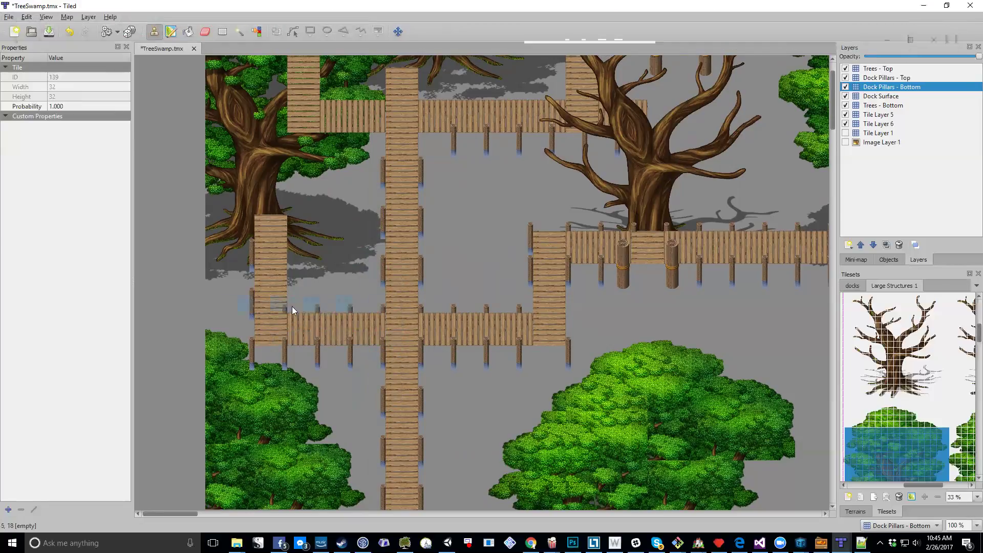
key(e)
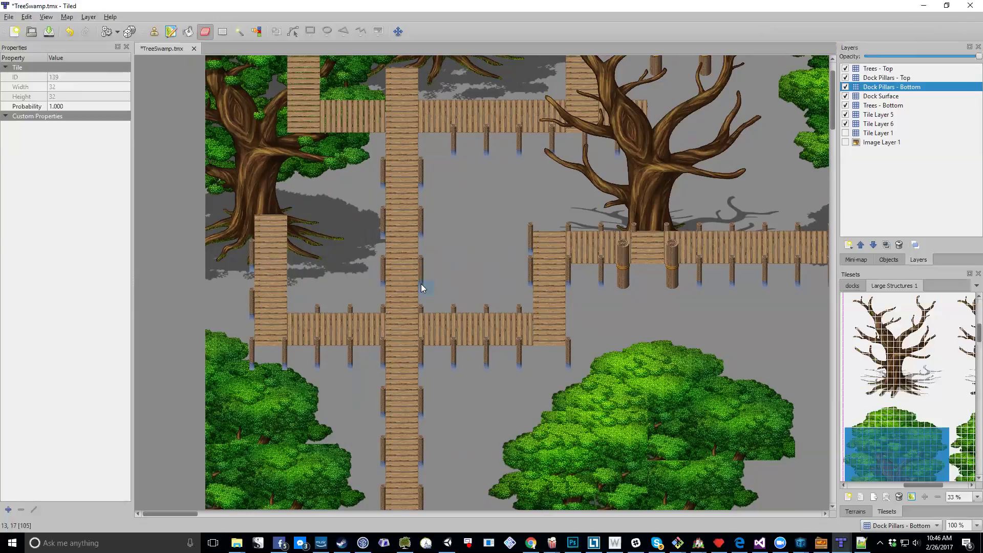
drag(426, 203, 421, 277)
key(ctrl+z)
- Copy the side posts from the long walkway's right edge onto the right side of the left vertical dock section and erase the surplus
click(153, 31)
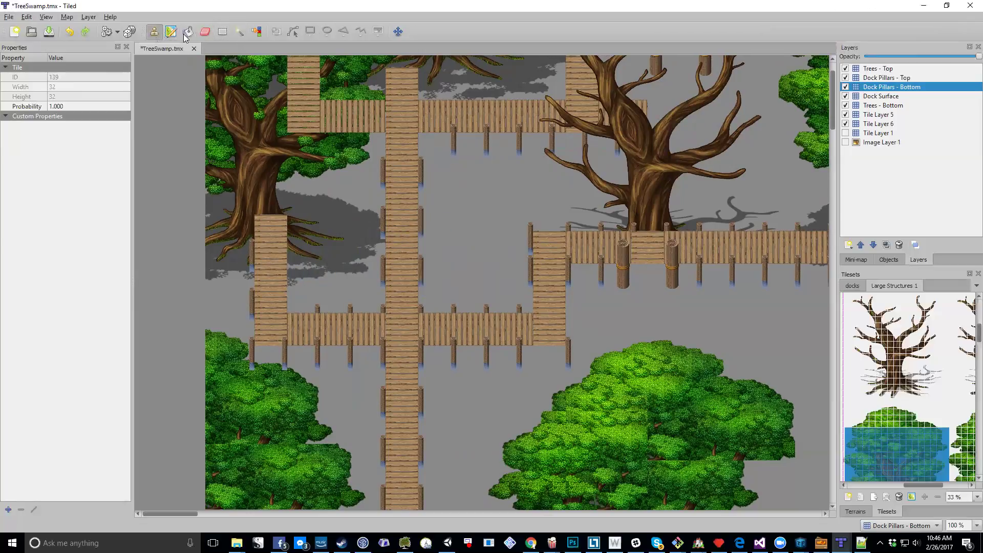
right_drag(421, 281, 423, 208)
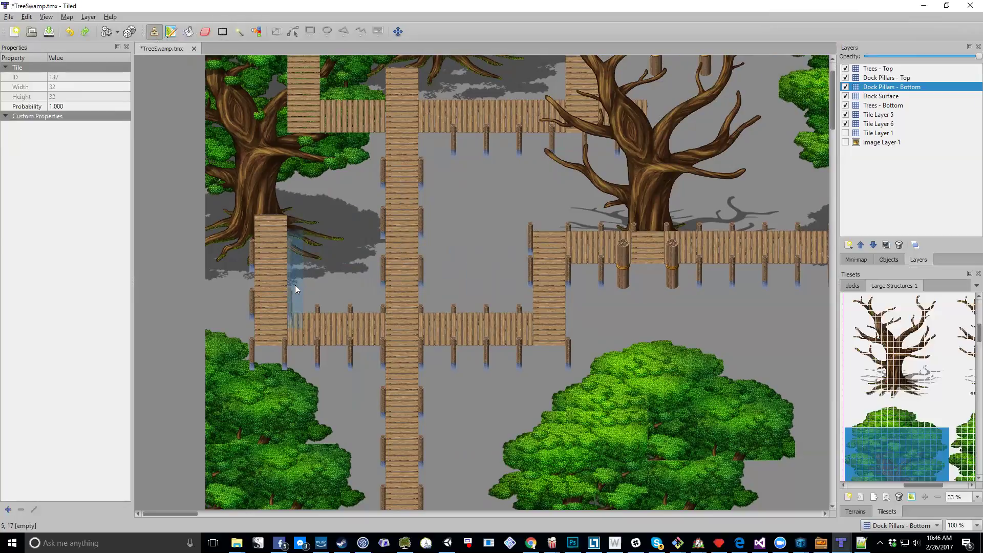
click(205, 31)
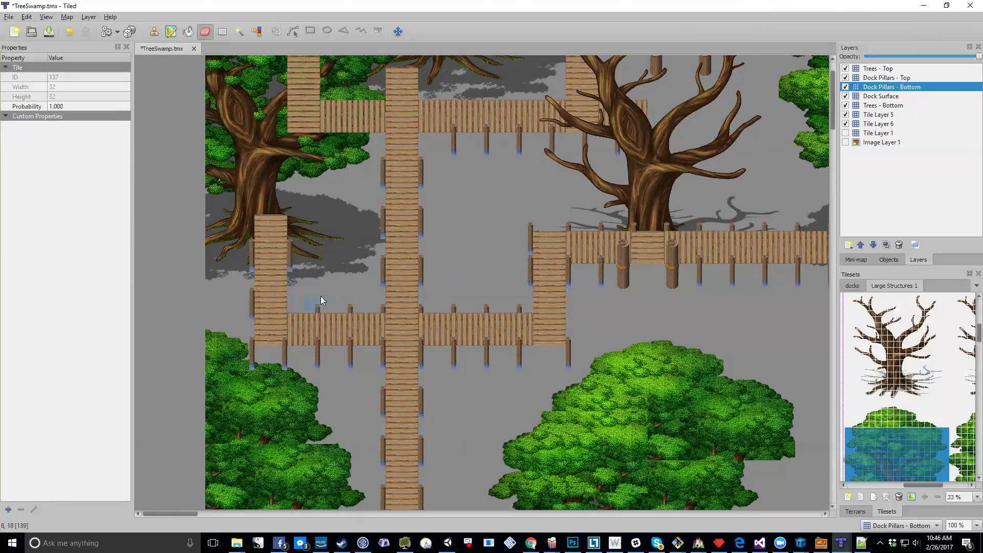
click(153, 31)
right_drag(320, 297, 315, 305)
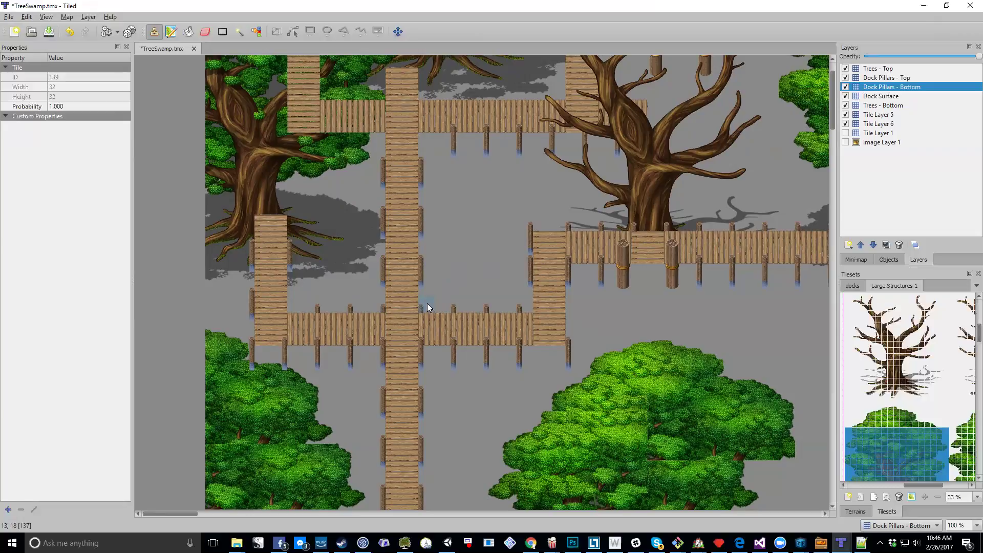
- Look over the walkways, posts and trees across the map to check how the layers overlap
scroll(519, 210, down, 3)
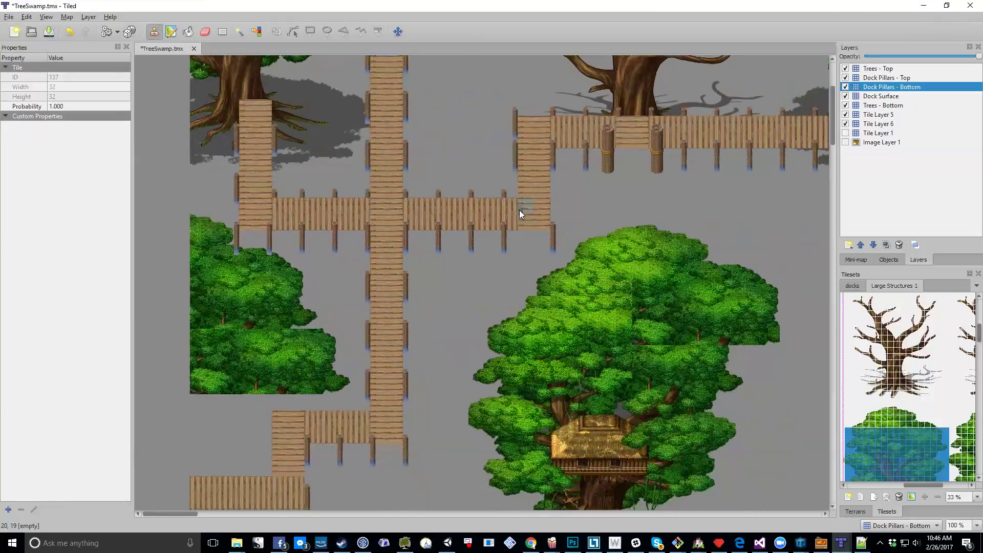
scroll(489, 259, down, 3)
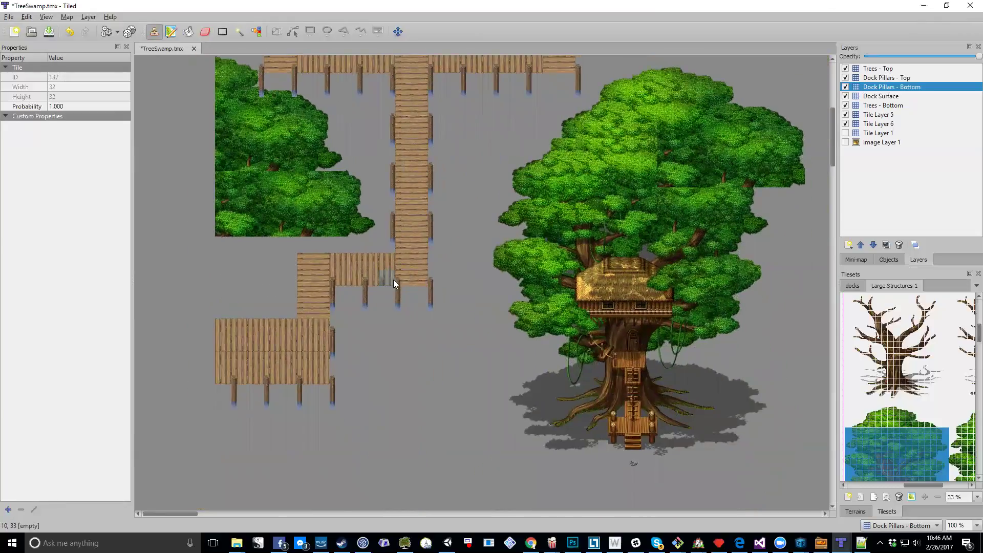
scroll(394, 280, up, 6)
scroll(410, 266, right, 4)
scroll(544, 256, down, 2)
scroll(527, 191, right, 2)
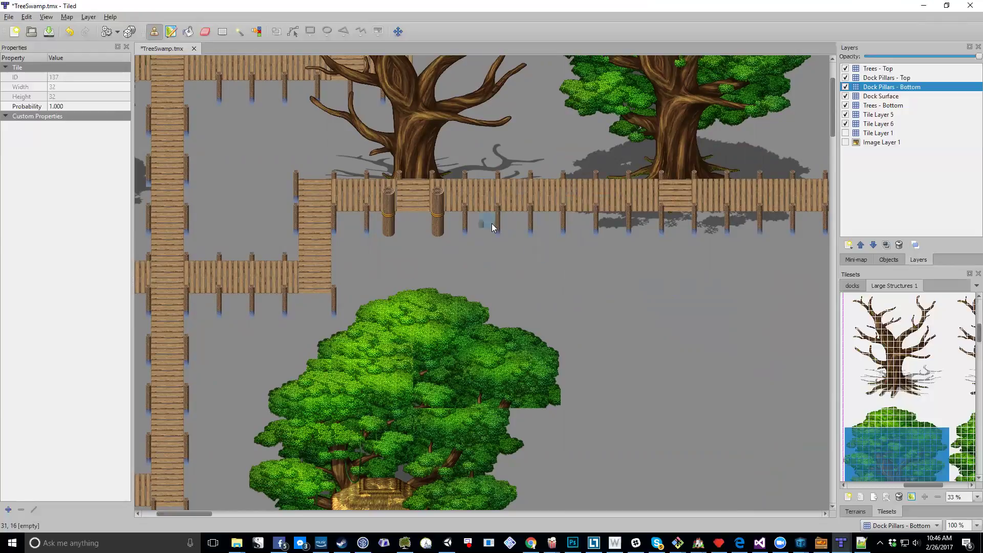
scroll(460, 148, up, 2)
scroll(346, 191, right, 2)
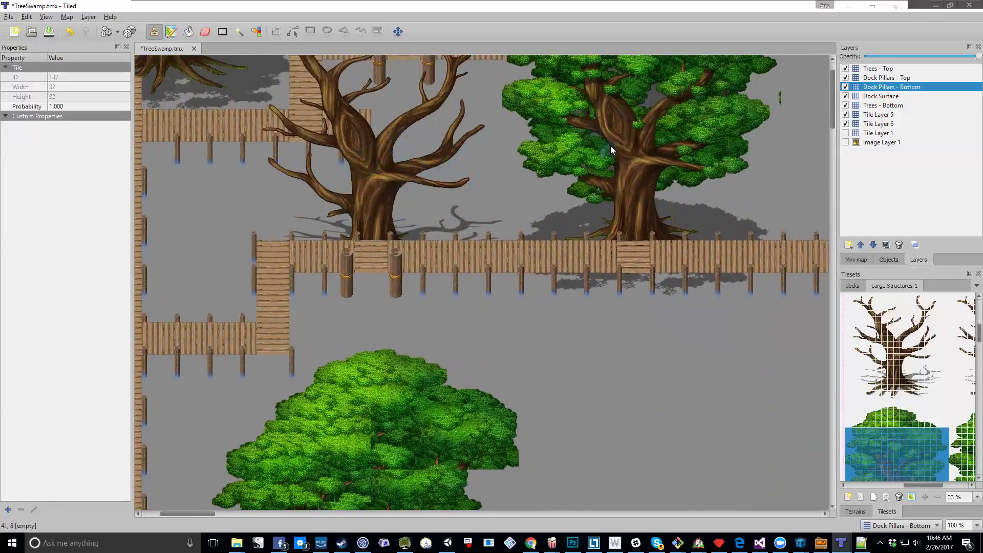
middle_drag(518, 154, 666, 173)
middle_drag(524, 232, 511, 401)
scroll(500, 169, down, 8)
middle_drag(390, 158, 367, 396)
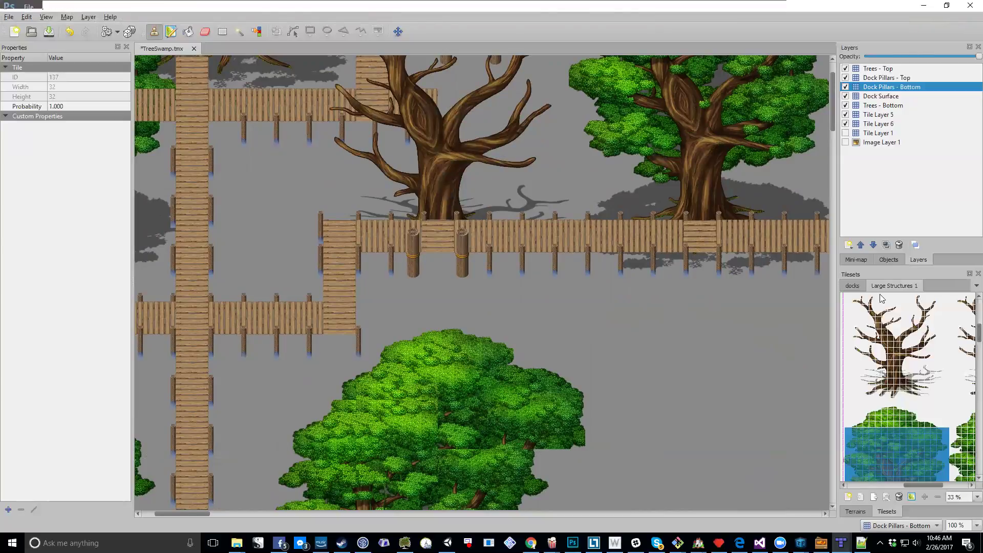
click(867, 511)
click(886, 511)
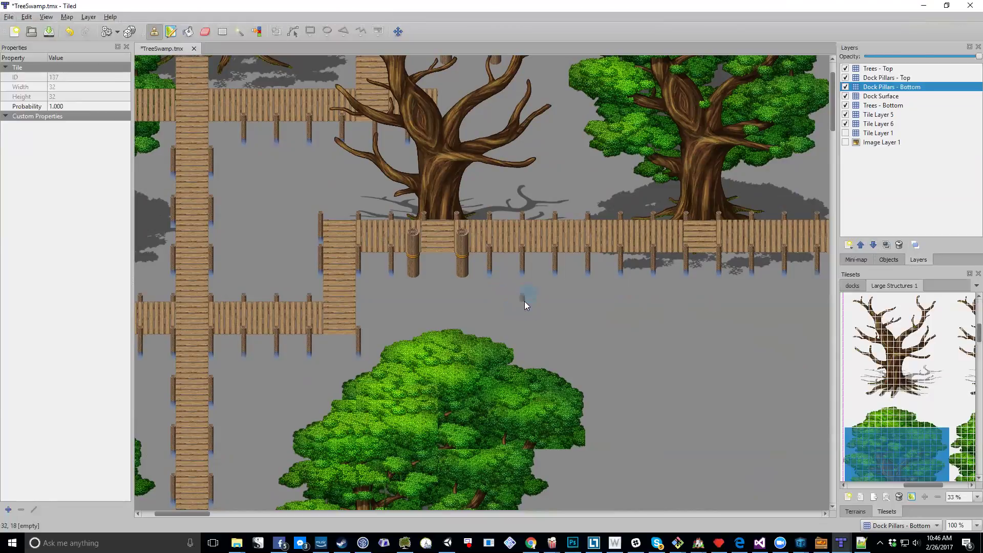
- Switch to Unity, open the TreeSwamp map asset from there in Tiled and display the map's properties
key(super+Tab)
key(Return)
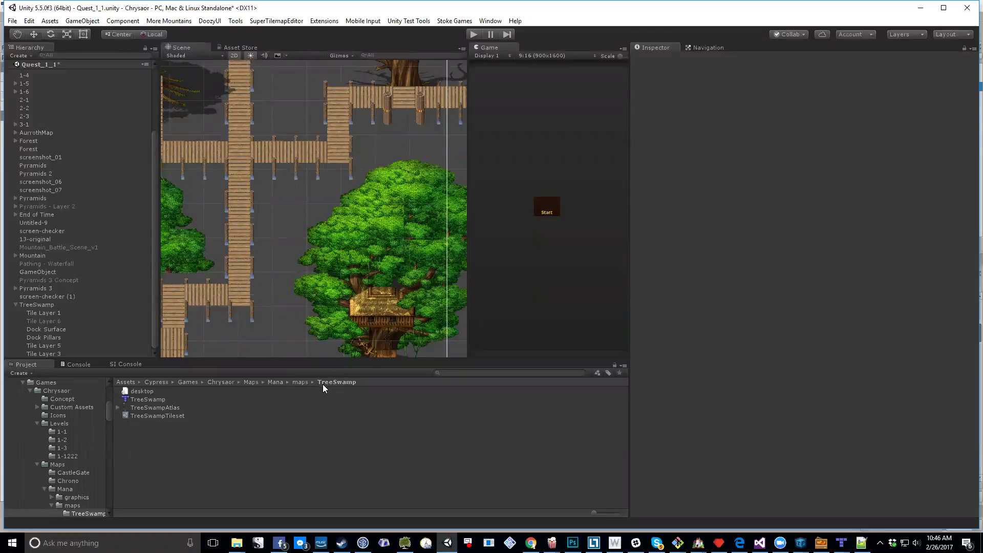
click(150, 398)
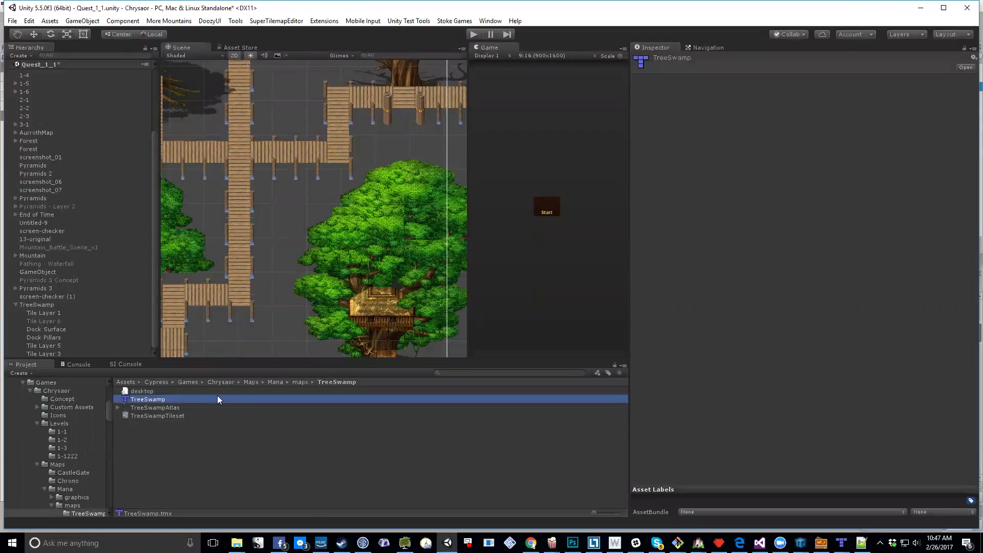
double_click(165, 513)
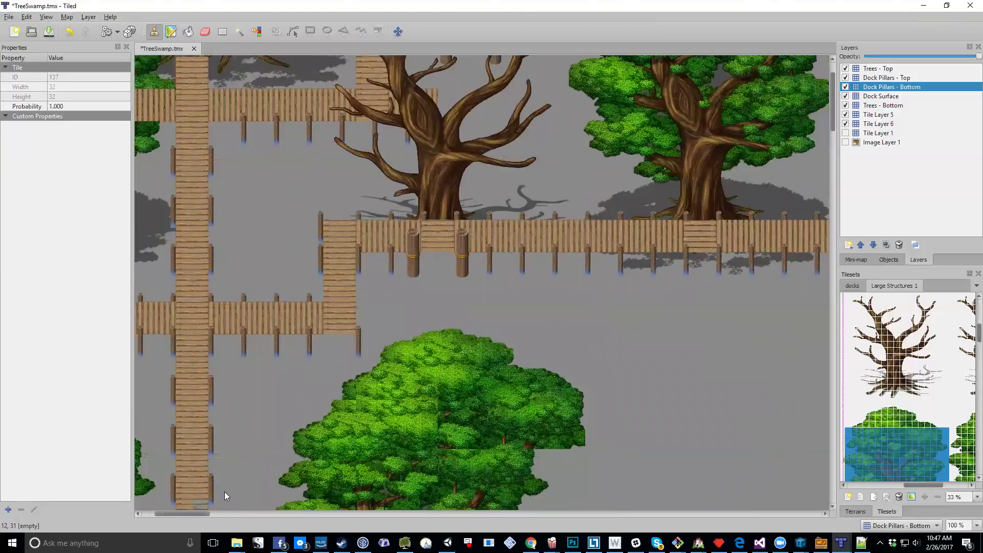
click(67, 17)
click(74, 114)
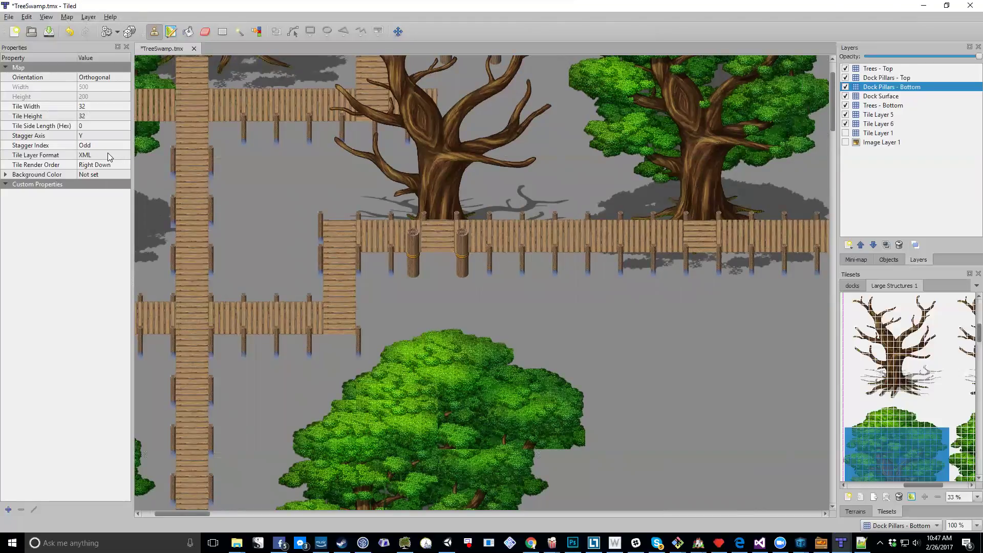
- Switch back to Unity and select the TreeSwampTileset asset in the TreeSwamp folder to show its atlas and import settings
key(alt+Tab)
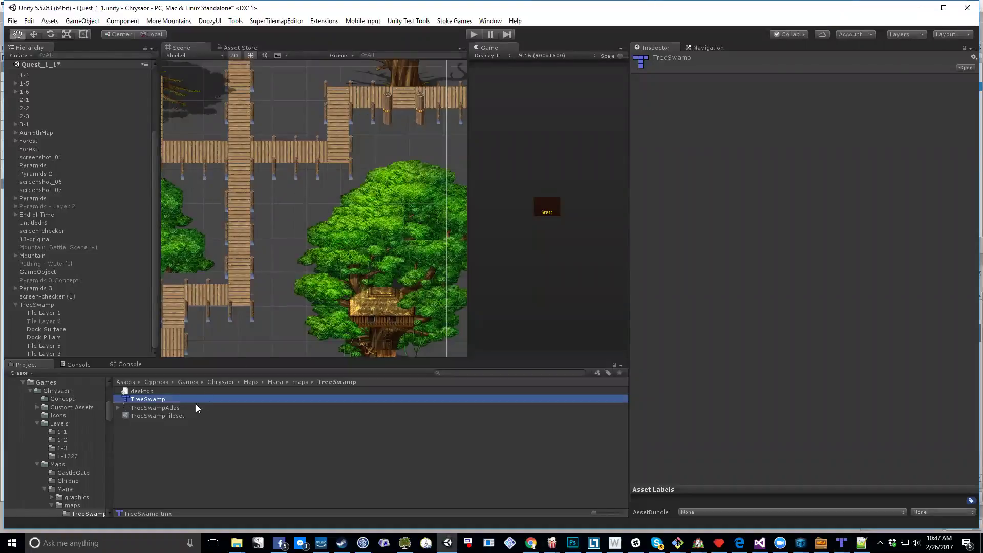
right_click(171, 428)
click(146, 425)
click(157, 408)
click(159, 413)
click(158, 409)
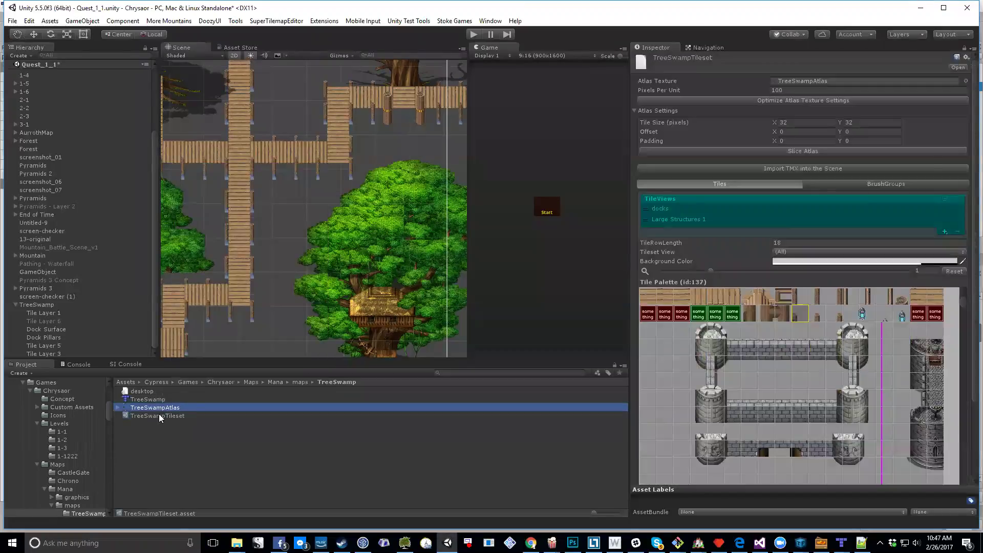
click(159, 414)
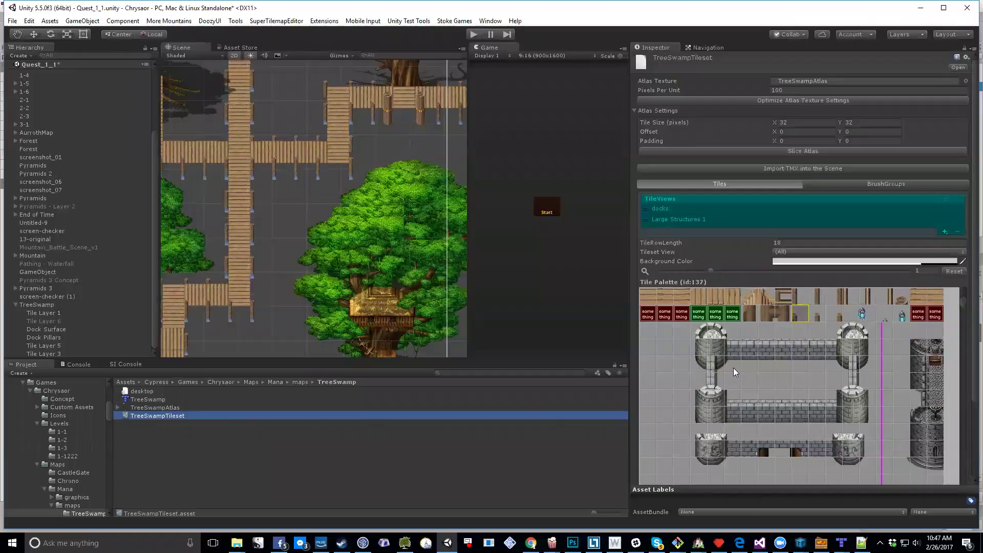
right_click(164, 431)
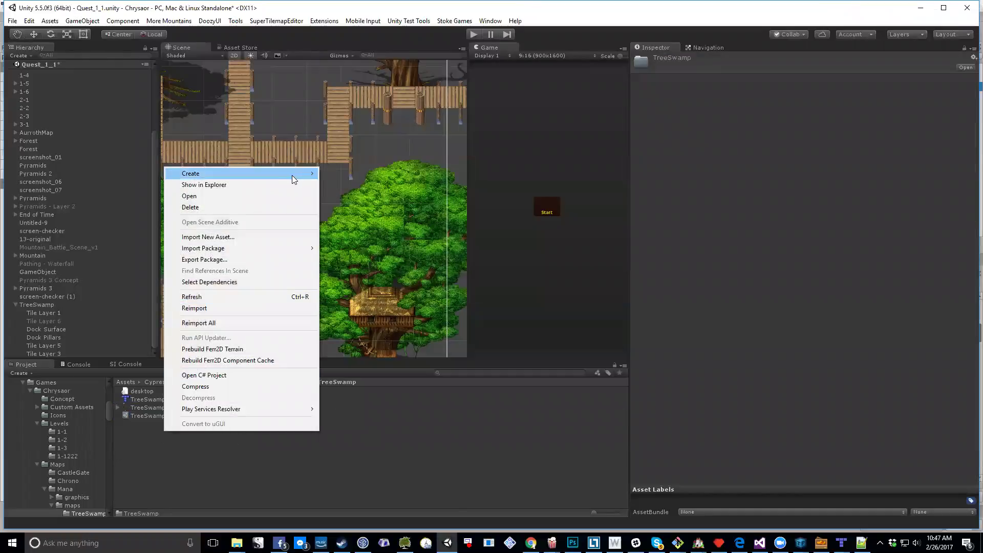
mouse_move(292, 175)
mouse_move(390, 534)
mouse_move(470, 534)
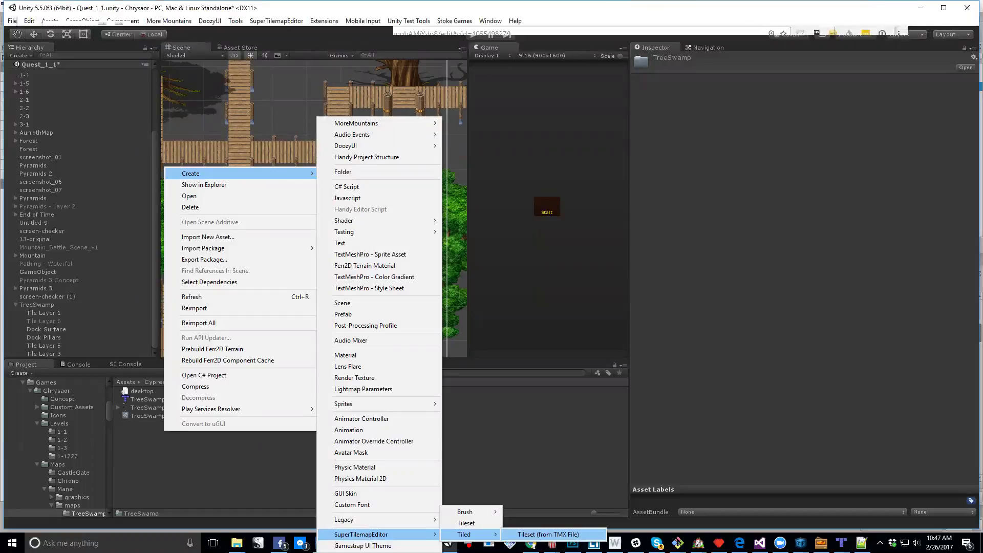
click(546, 534)
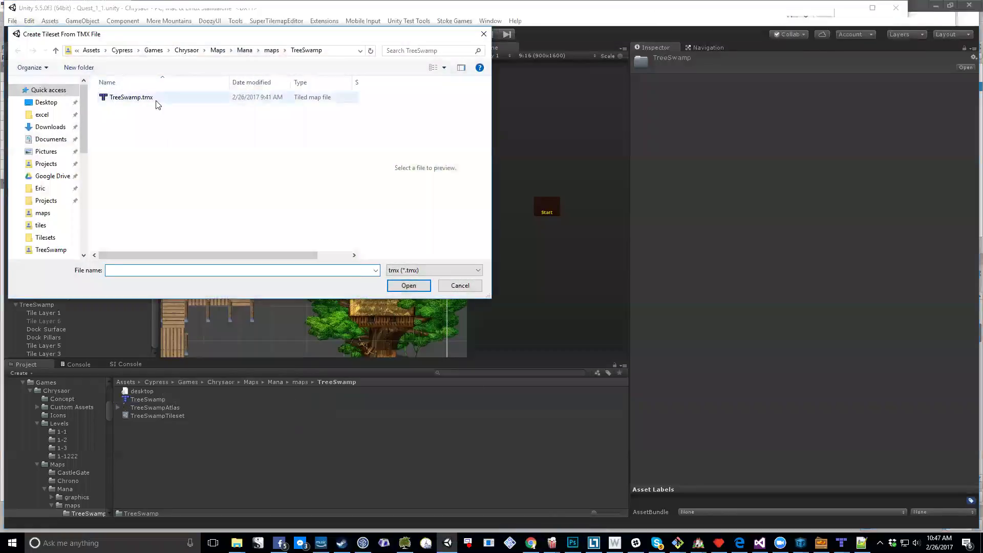
click(149, 99)
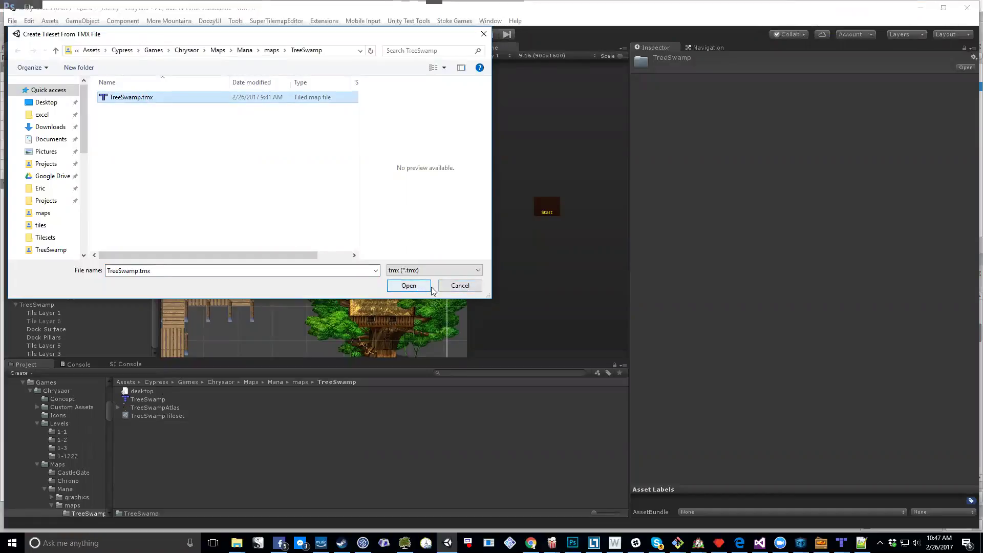
click(453, 289)
- Select the TreeSwampTileset asset and check its option for importing a TMX file into the scene
click(148, 416)
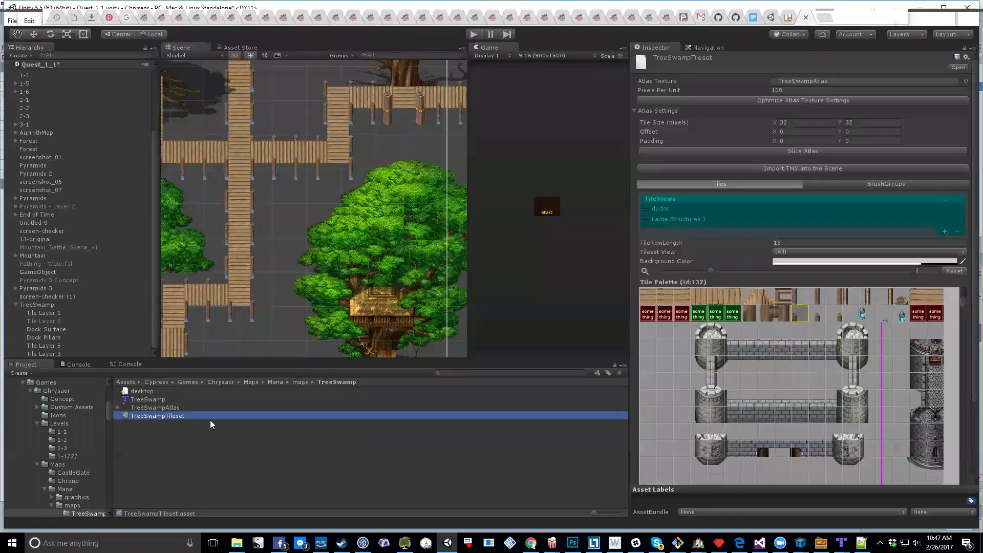
click(174, 407)
click(172, 416)
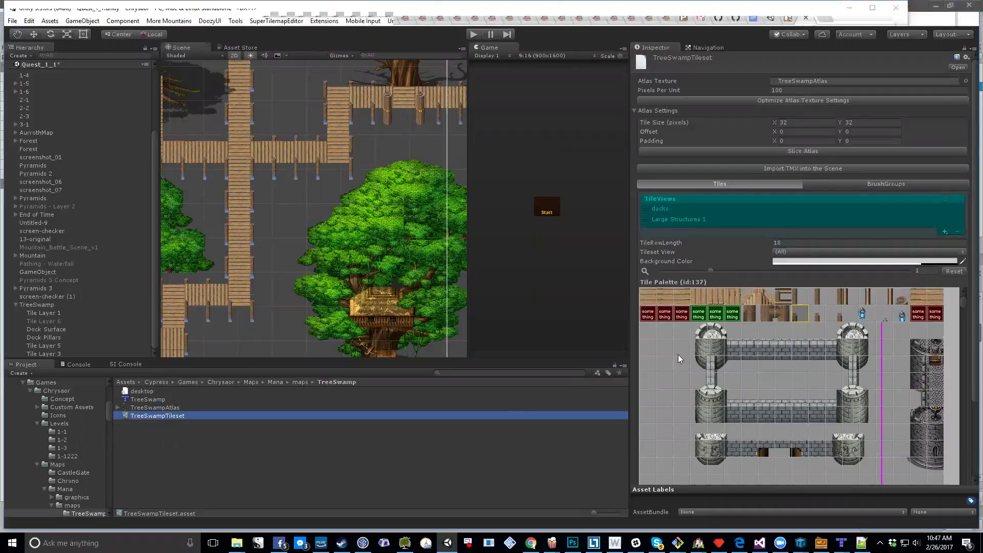
click(791, 168)
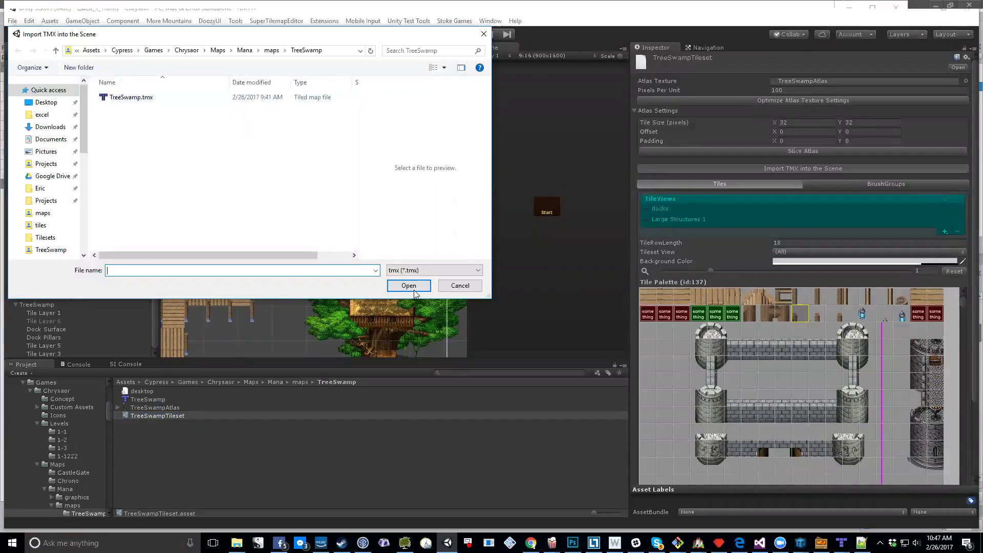
click(460, 286)
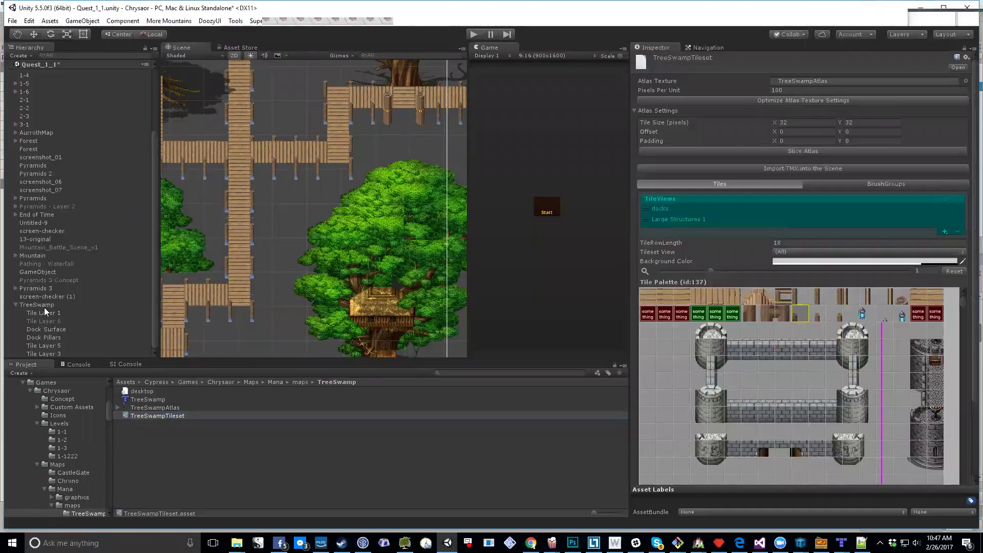
- Select the TreeSwamp tilemap group in the scene and look over its docks and trees along the walkway
click(42, 304)
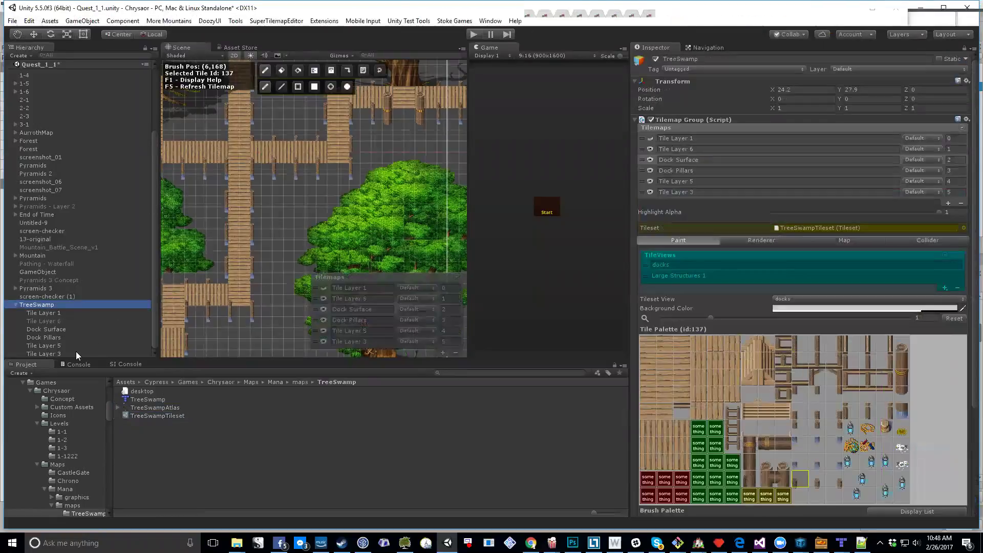
scroll(348, 220, down, 8)
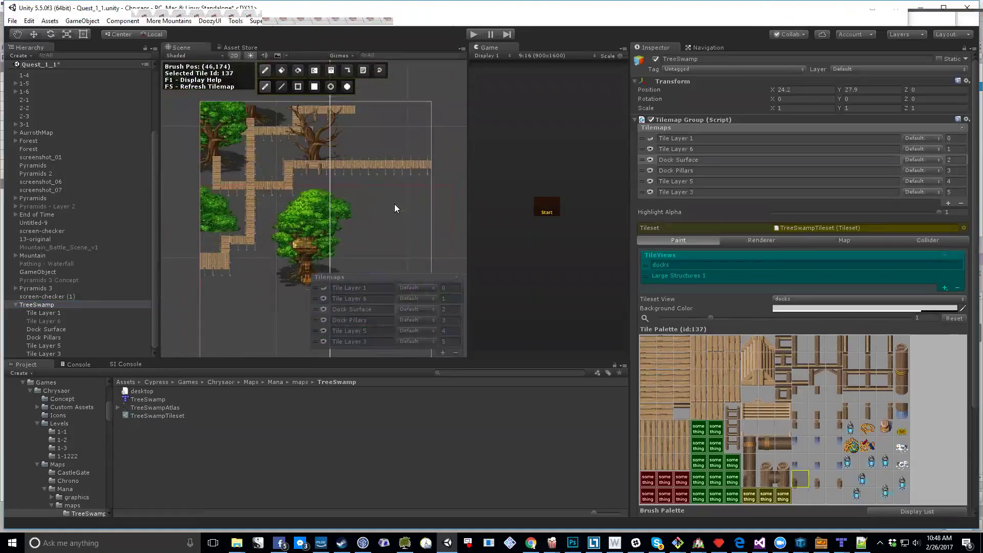
scroll(357, 200, up, 8)
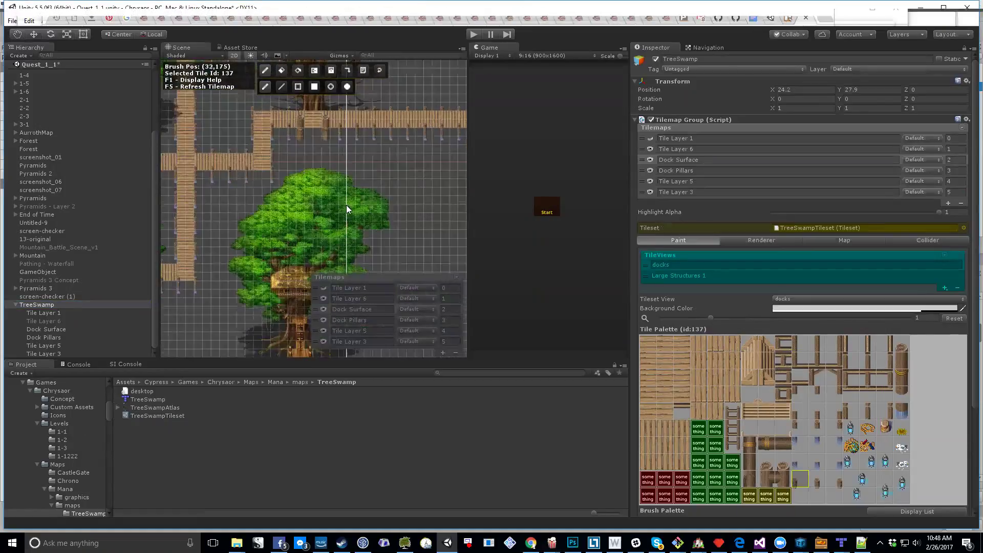
scroll(339, 208, down, 5)
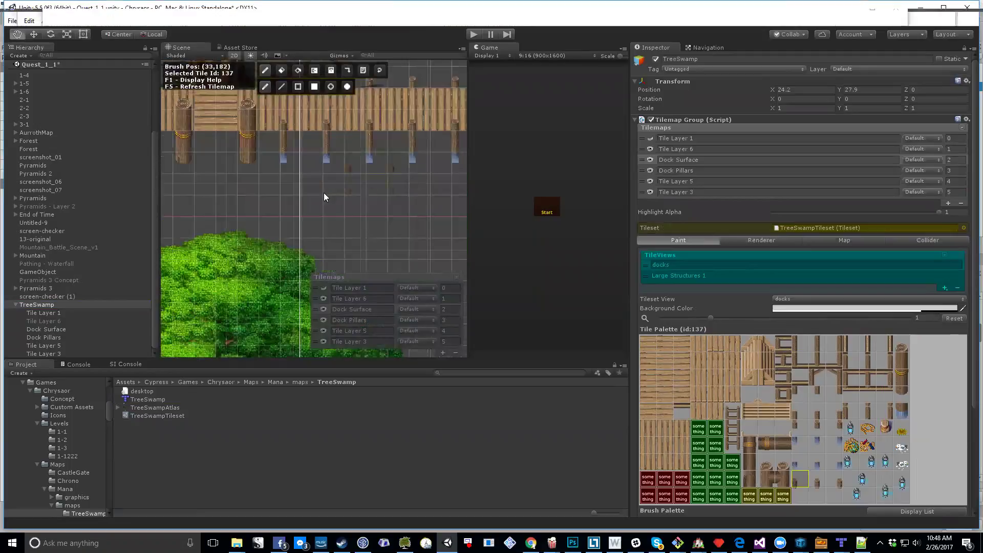
scroll(328, 195, up, 5)
middle_drag(351, 193, 229, 220)
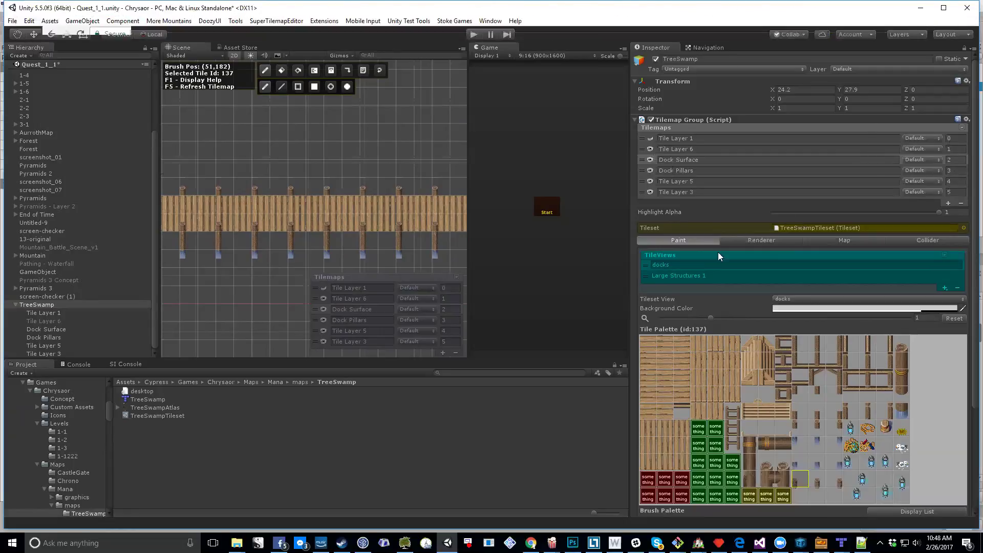
- Review the TreeSwamp group's renderer and map settings and return to its painting tools
click(751, 240)
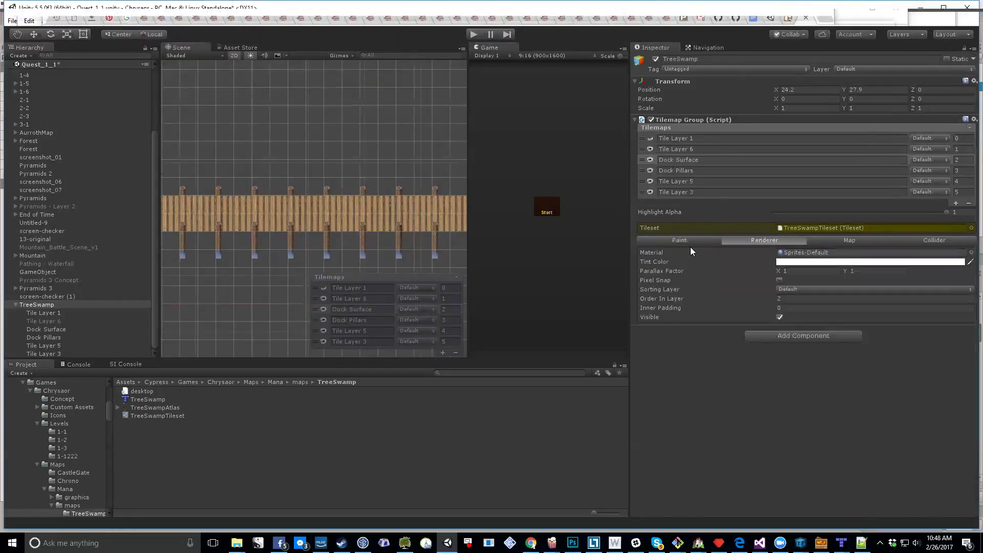
click(832, 242)
click(686, 240)
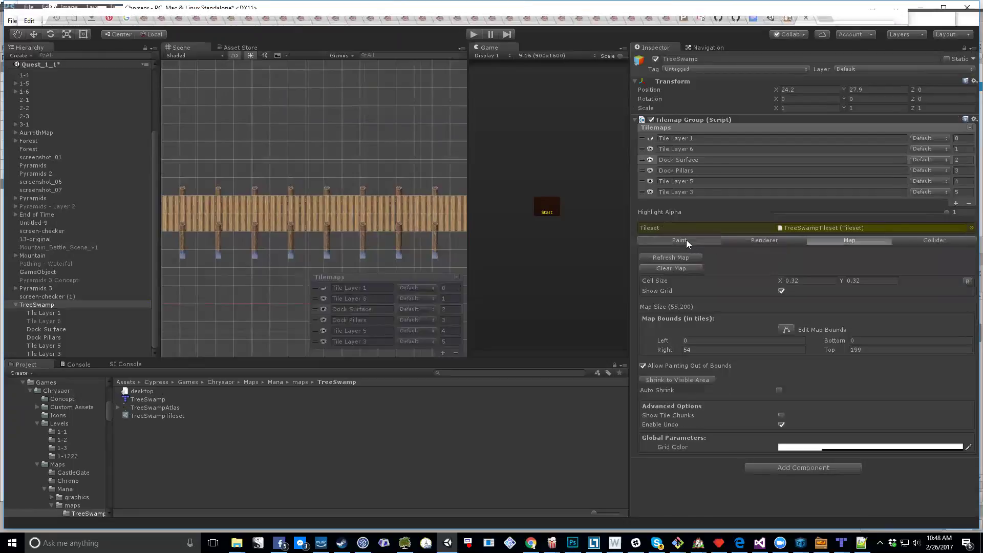
- Browse the Large Structures 1 tile view down to the treehouse and switch the palette back to the docks view
click(688, 275)
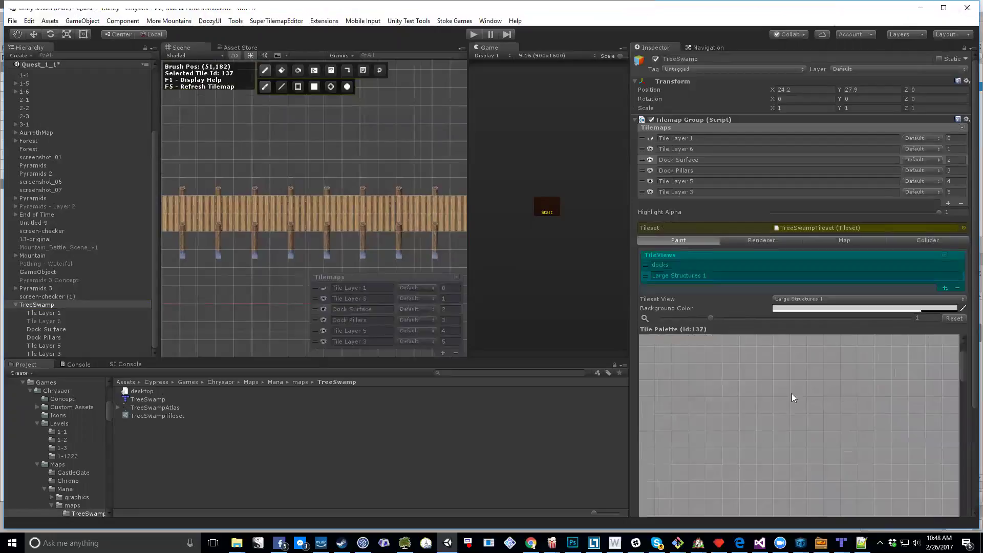
middle_drag(880, 429, 762, 392)
middle_drag(881, 399, 765, 357)
middle_drag(942, 445, 799, 433)
mouse_move(939, 509)
middle_down()
mouse_move(854, 459)
mouse_move(793, 380)
middle_up()
middle_drag(803, 473, 758, 424)
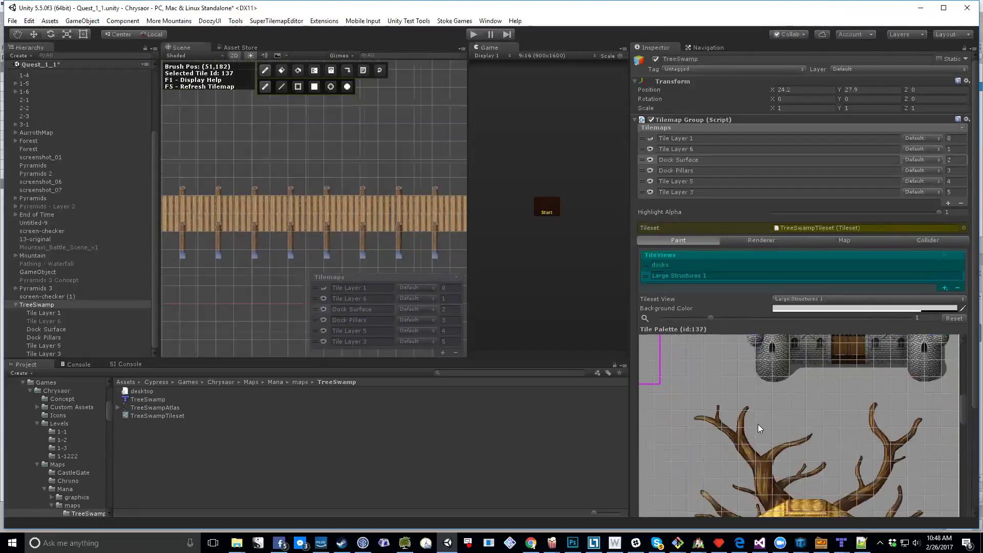
middle_drag(824, 496, 781, 427)
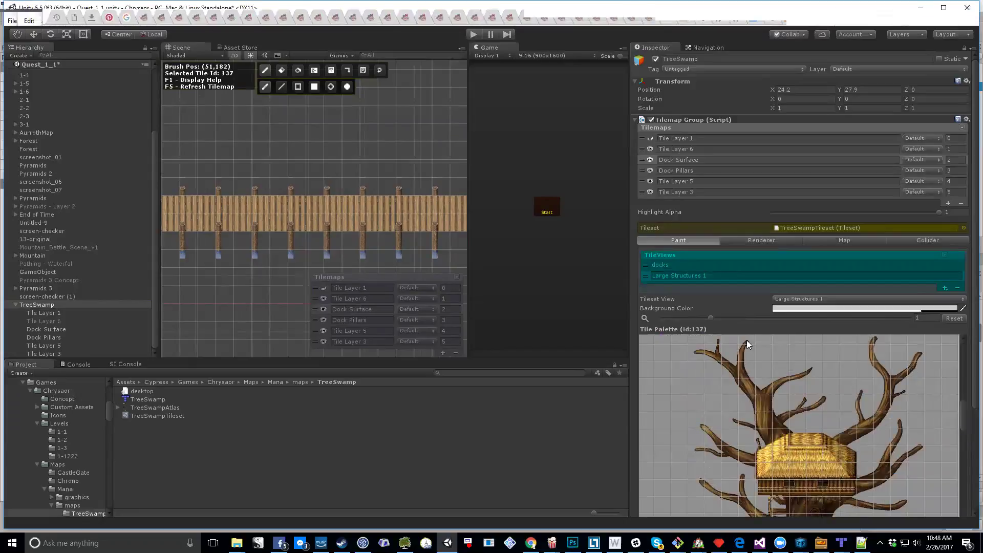
click(713, 273)
click(712, 265)
click(710, 276)
click(715, 265)
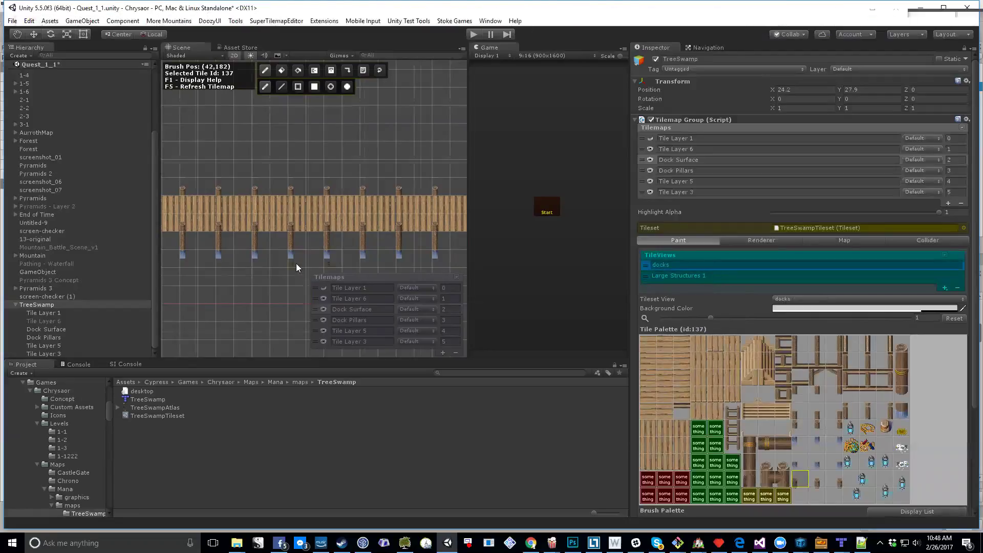
- On the Dock Surface layer, copy a section of walkway planks and stamp it three times to extend the walkway's right end
click(63, 330)
mouse_move(336, 220)
middle_down()
mouse_move(255, 215)
mouse_move(322, 212)
middle_up()
right_drag(321, 212, 181, 227)
click(344, 224)
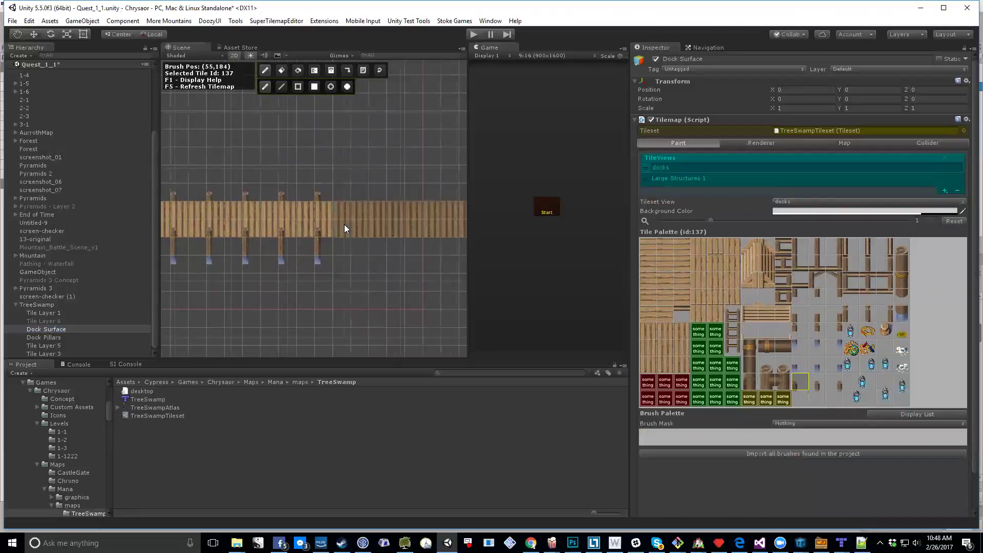
middle_drag(368, 208, 160, 217)
click(298, 235)
middle_drag(358, 204, 276, 206)
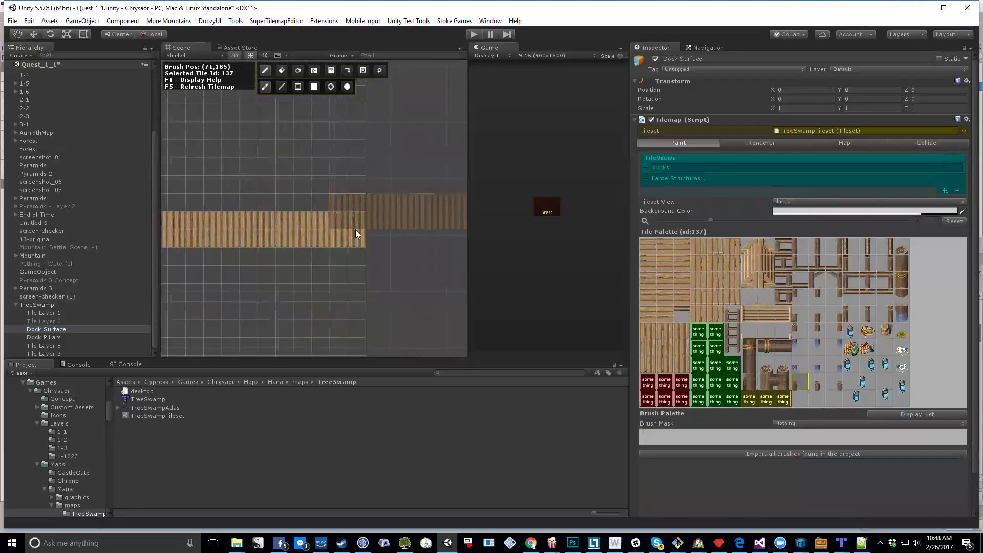
click(366, 235)
- On the Dock Pillars layer, copy a row of front posts and stamp it three times along the extended walkway's front edge
middle_drag(254, 260, 514, 234)
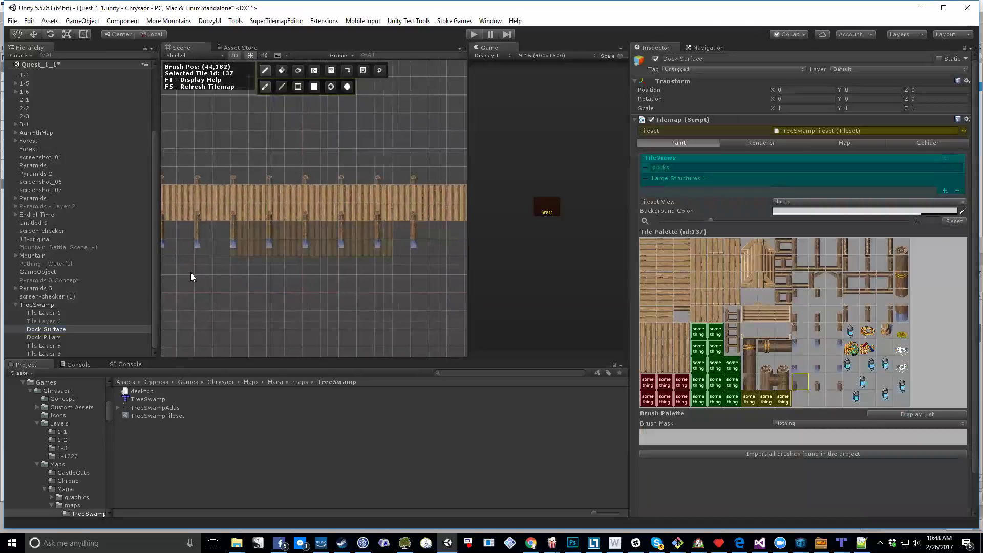
click(59, 338)
right_drag(413, 216, 231, 248)
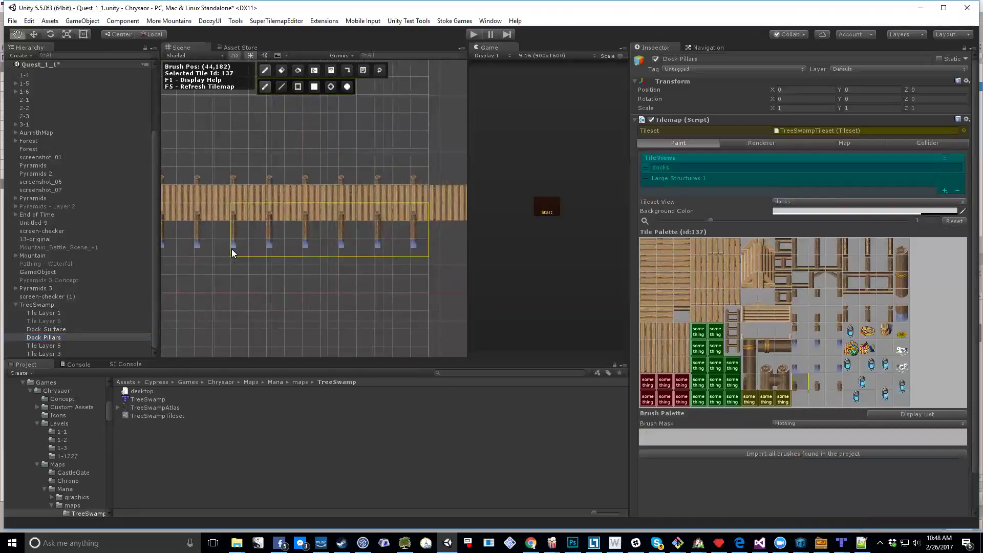
middle_drag(421, 230, 191, 247)
click(231, 261)
middle_drag(442, 251, 380, 214)
click(279, 257)
click(352, 263)
- Copy the tops of the extension's front posts and place them as rear posts along its back edge
middle_drag(213, 199, 364, 227)
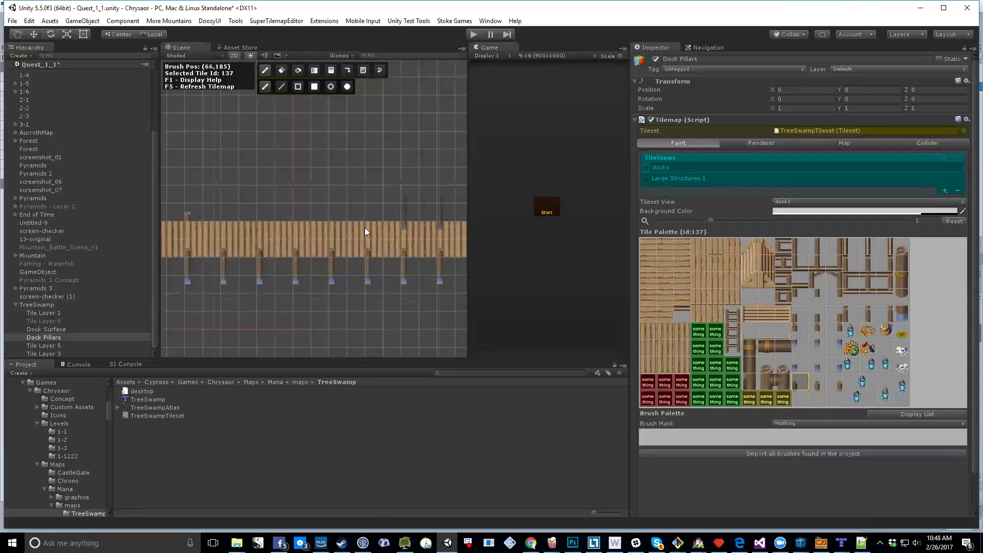
right_drag(223, 254, 433, 255)
click(439, 214)
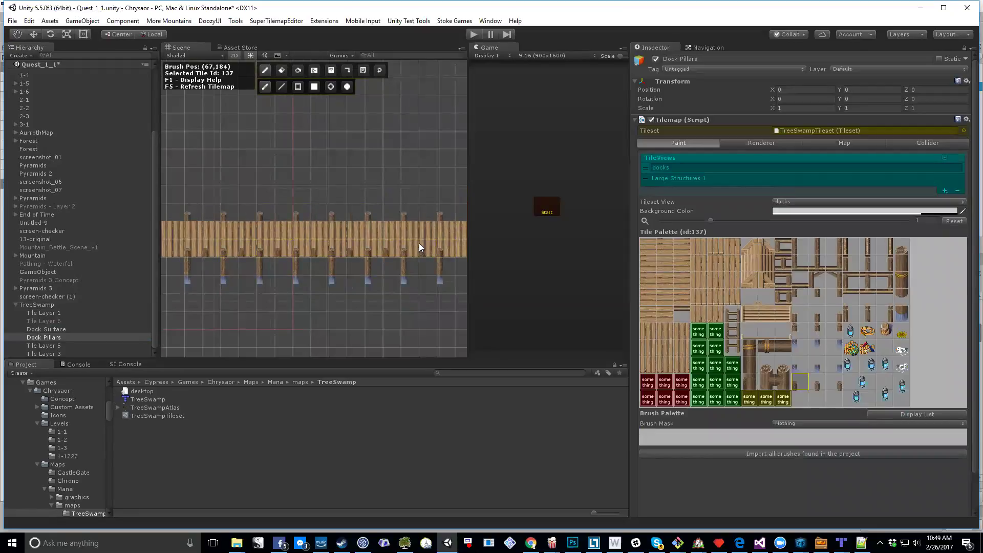
middle_drag(419, 243, 273, 249)
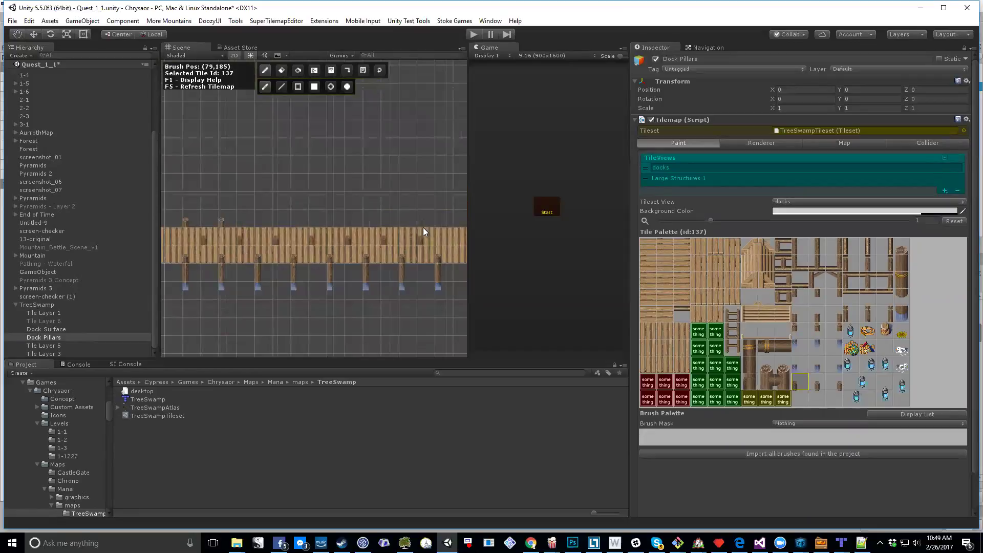
middle_drag(423, 227, 386, 229)
middle_drag(312, 278, 512, 256)
middle_drag(271, 251, 517, 259)
middle_drag(199, 249, 511, 247)
middle_drag(374, 264, 491, 162)
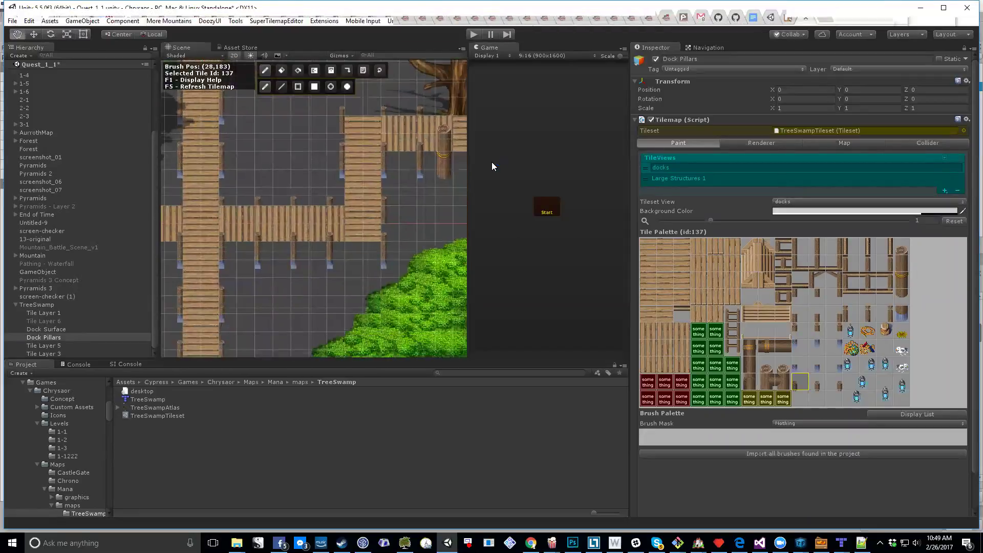